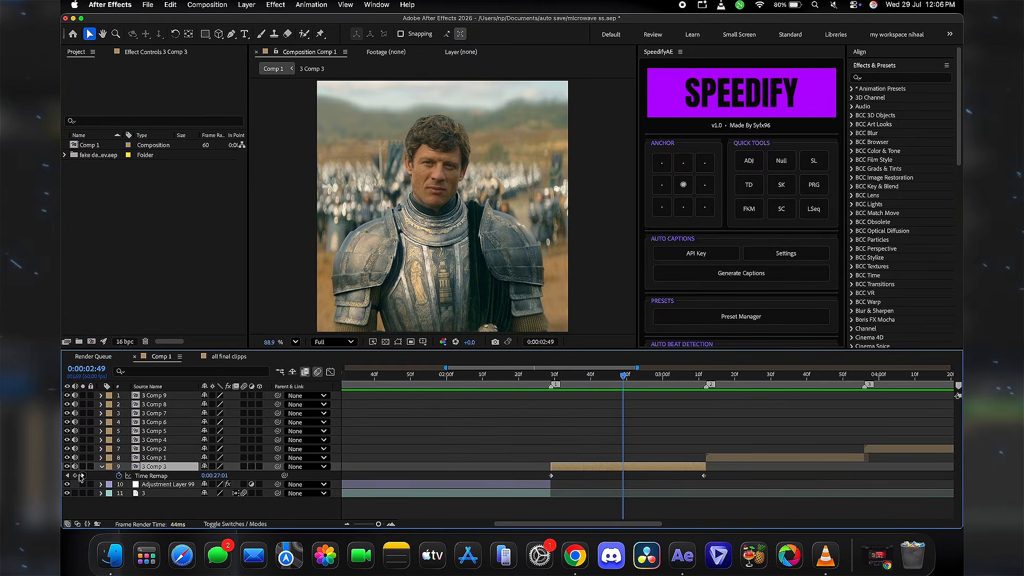
- Add a Time Remap keyframe to 3 Comp 3 at 0:00:02:49 and copy its first keyframe to 0:00:03:12, deleting the old end keyframe
{"action": "left_click", "coordinate": [76, 476]}
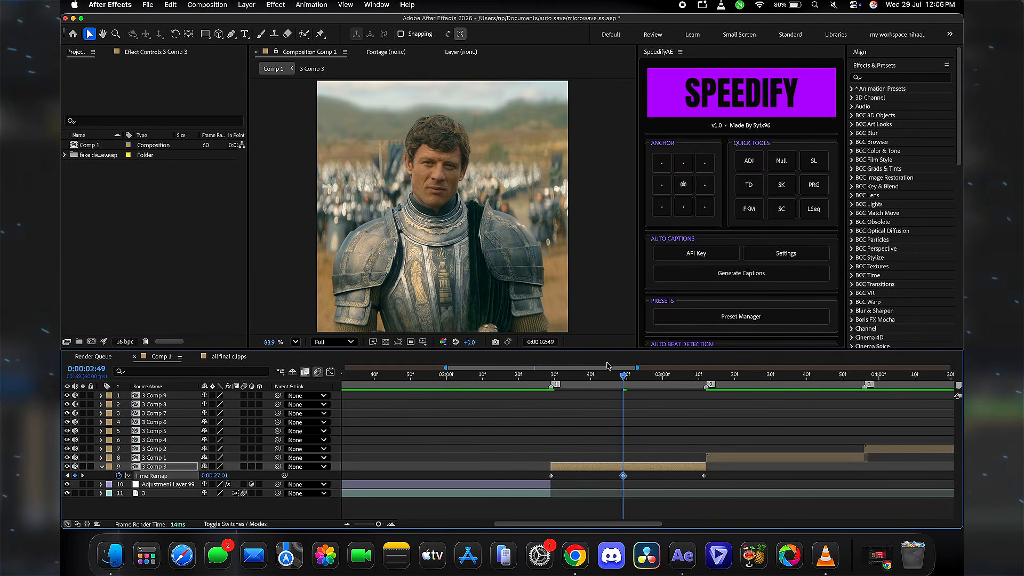
{"action": "left_click_drag", "start_coordinate": [606, 380], "coordinate": [552, 379]}
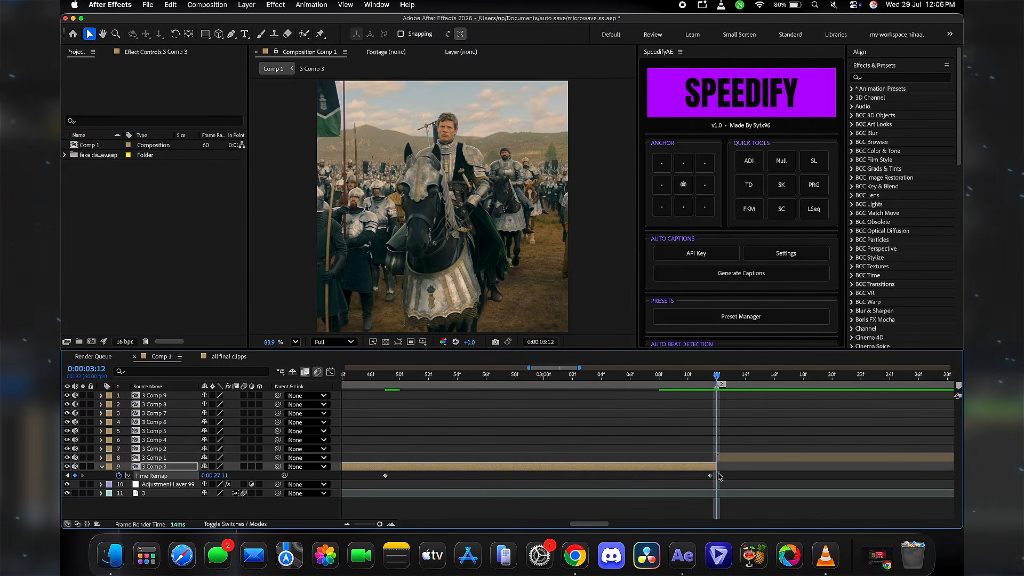
{"action": "key", "text": "Delete"}
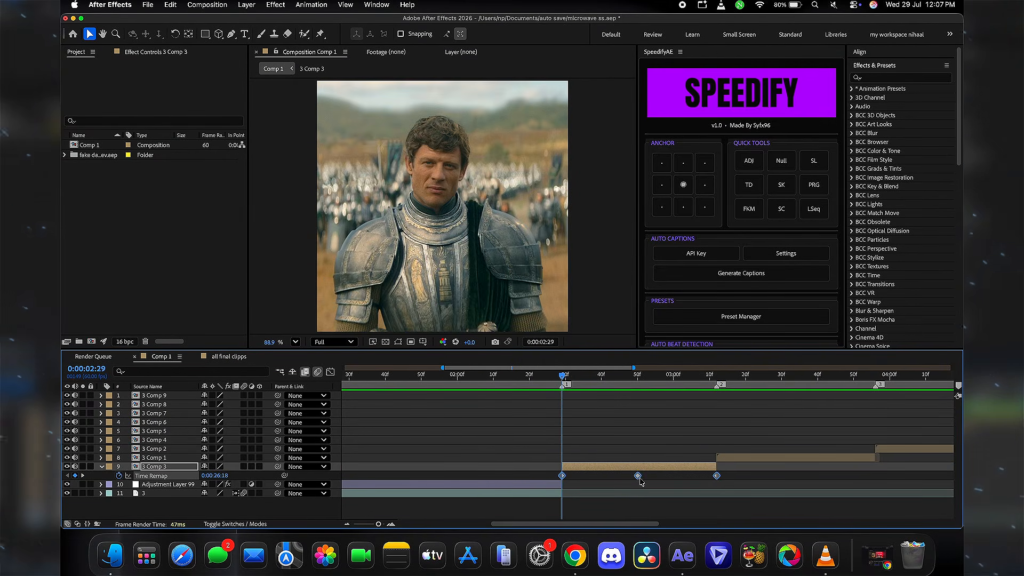
- Apply Easy Ease to all three Time Remap keyframes of 3 Comp 3
{"action": "right_click", "coordinate": [638, 476]}
{"action": "mouse_move", "coordinate": [693, 521]}
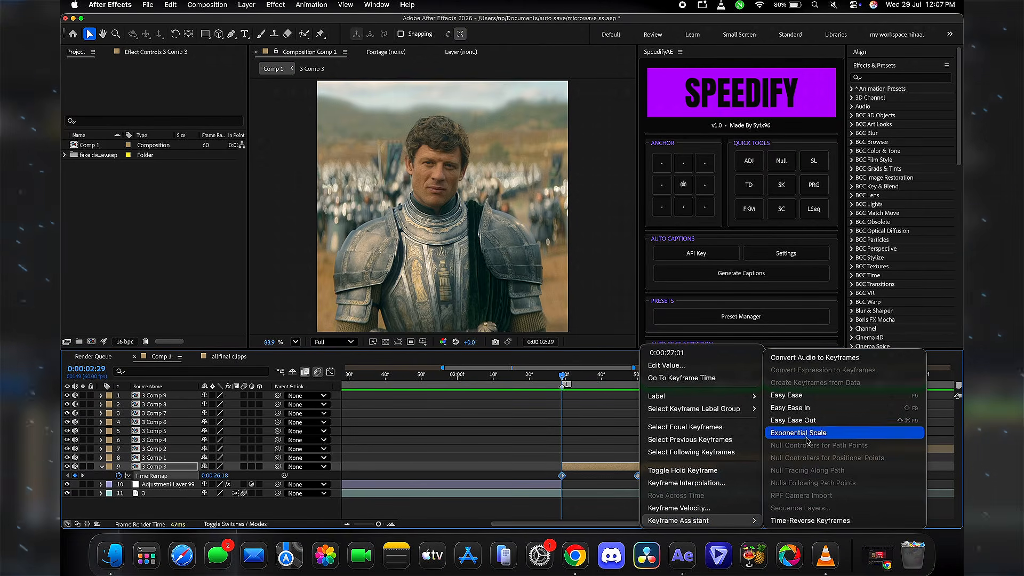
{"action": "left_click", "coordinate": [808, 396]}
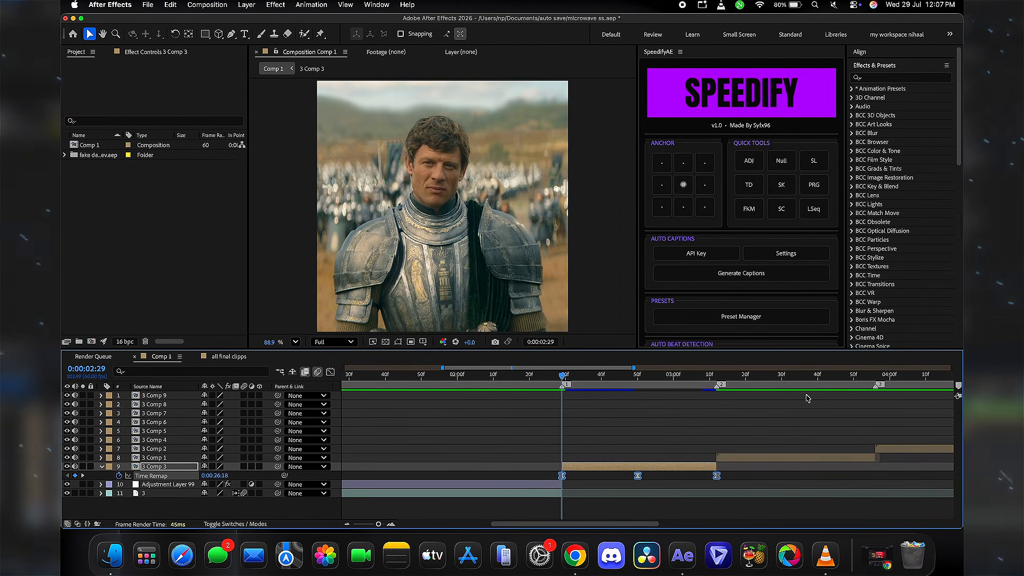
- Reshape 3 Comp 3's Time Remap value curve into a rounded arch by making the first and last keyframes' handles point almost straight up
{"action": "left_click", "coordinate": [330, 373]}
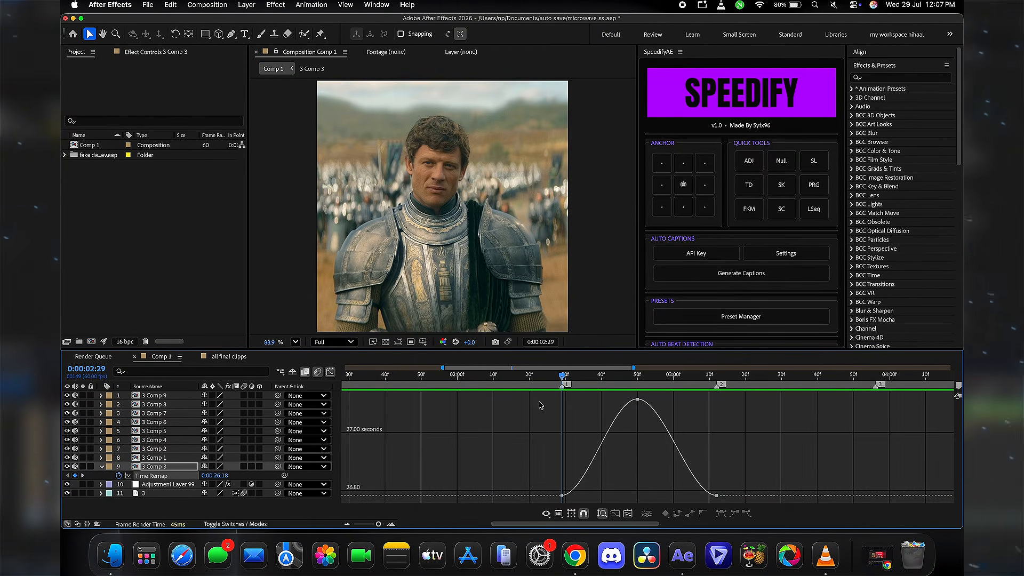
{"action": "left_click", "coordinate": [638, 400]}
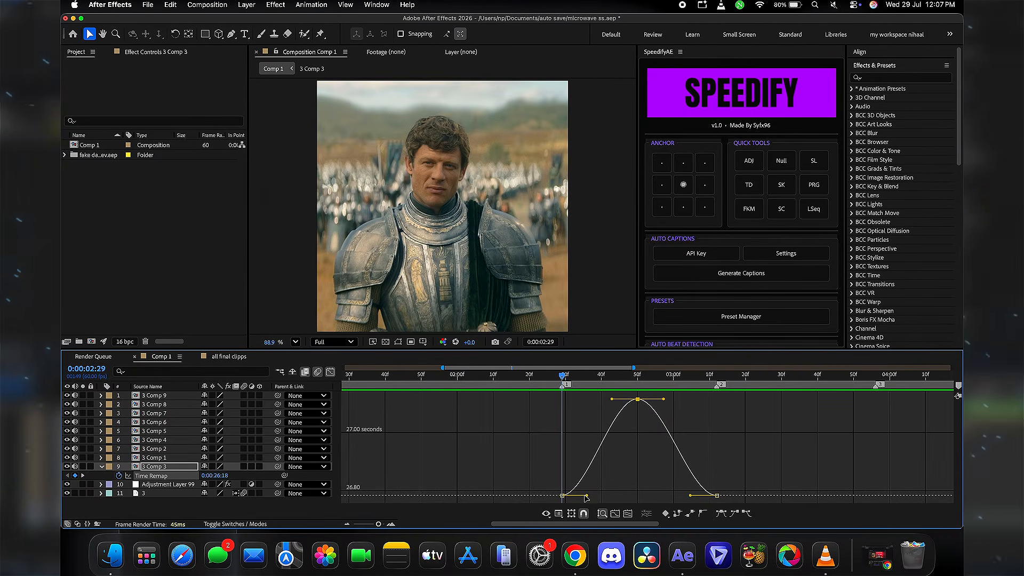
{"action": "left_click_drag", "start_coordinate": [587, 498], "coordinate": [541, 427]}
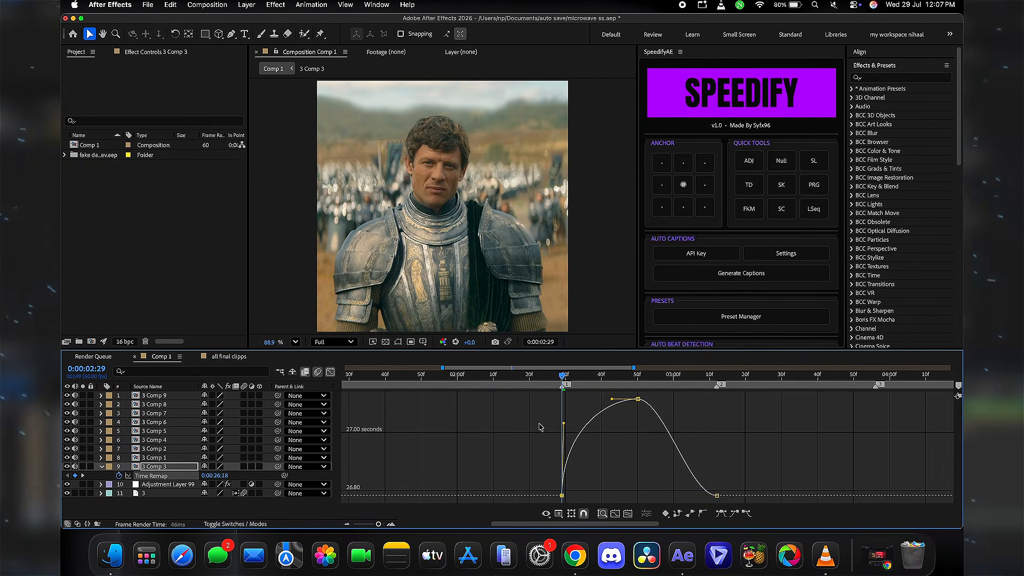
{"action": "left_click", "coordinate": [717, 495]}
{"action": "left_click_drag", "start_coordinate": [692, 499], "coordinate": [746, 423]}
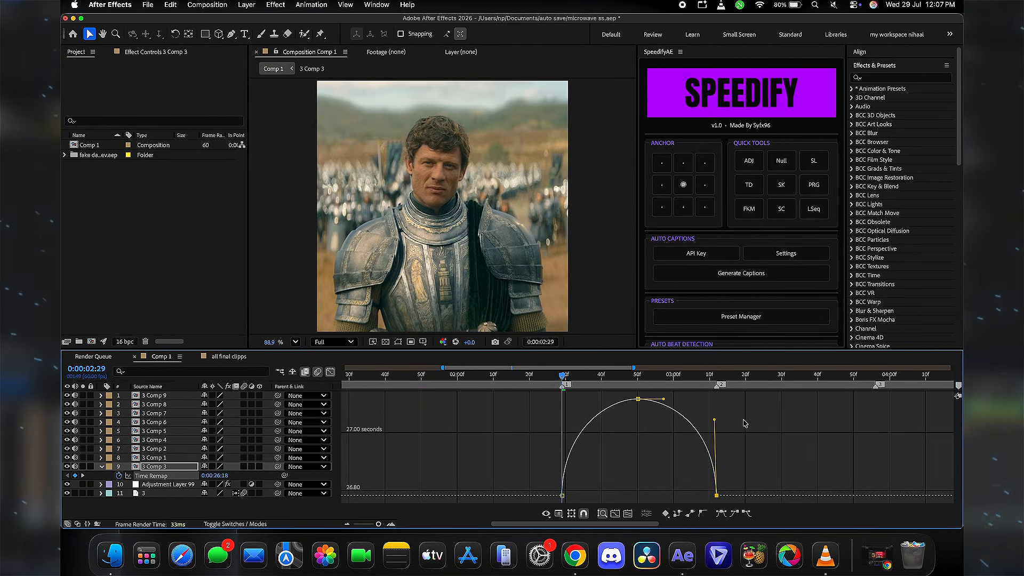
- Preview the retimed clip from 0:00:02:19 and leave the Graph Editor
{"action": "key", "text": "space"}
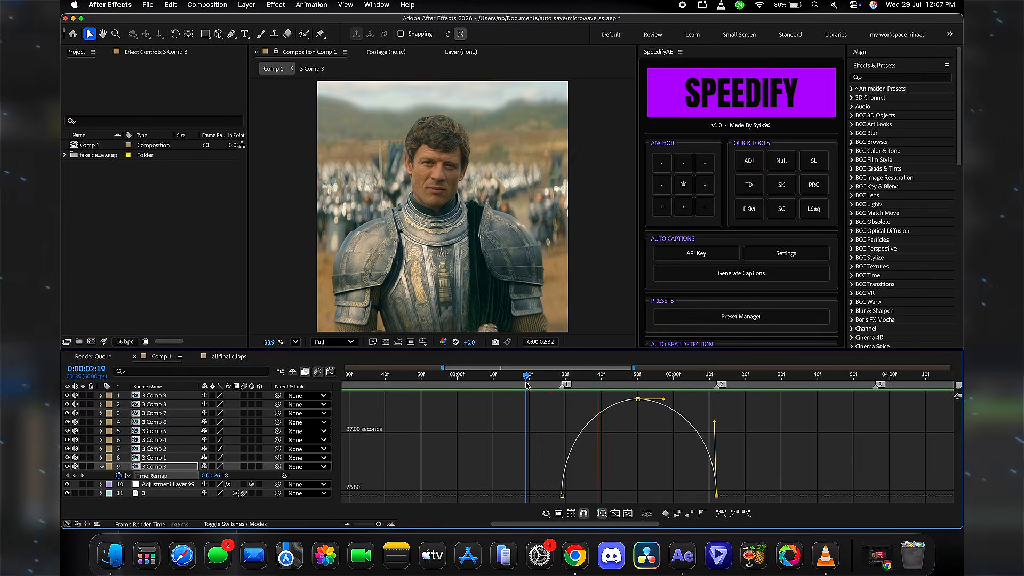
{"action": "left_click", "coordinate": [527, 385]}
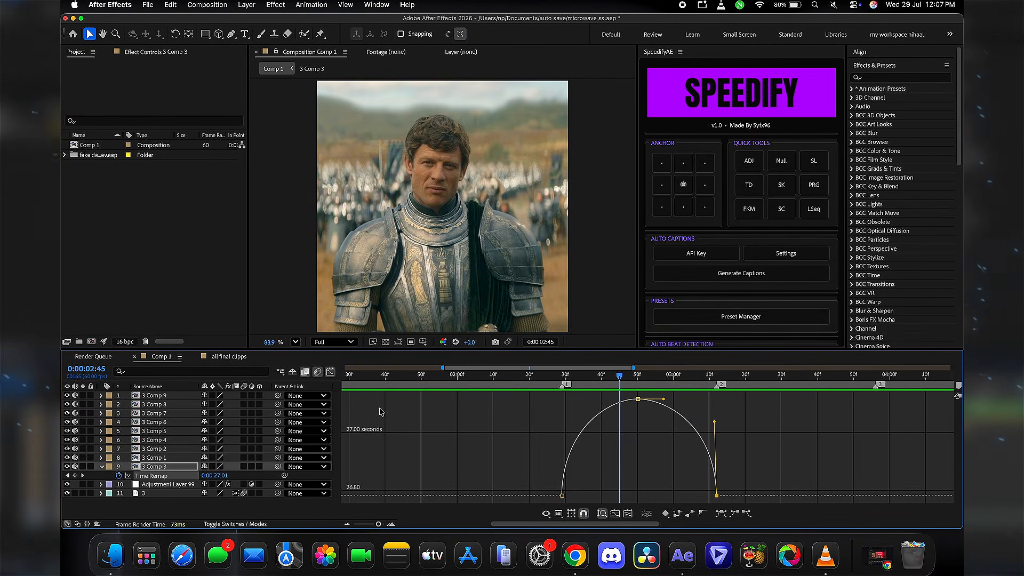
{"action": "left_click", "coordinate": [330, 371]}
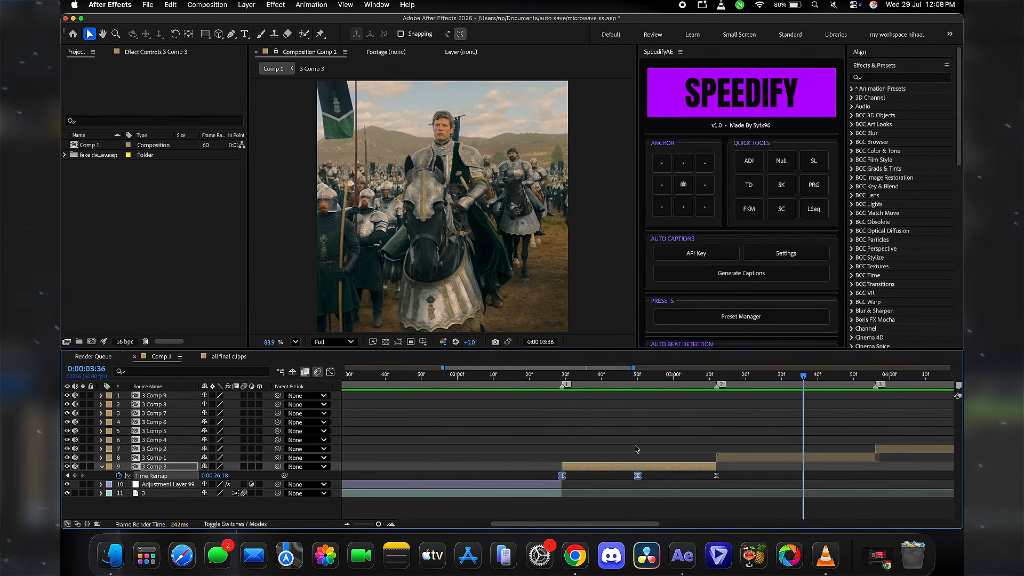
- Copy the three Time Remap keyframes of 3 Comp 3 and collapse the layer's keyframed properties
{"action": "key", "text": "u"}
{"action": "key", "text": "u"}
{"action": "left_click", "coordinate": [545, 476]}
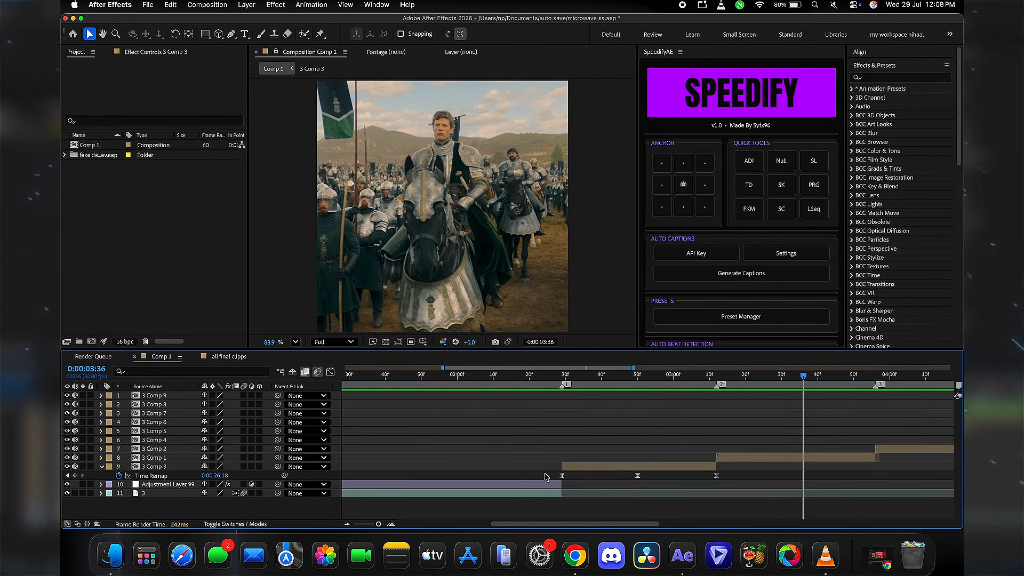
{"action": "left_click_drag", "start_coordinate": [545, 476], "coordinate": [765, 485]}
{"action": "key", "text": "u"}
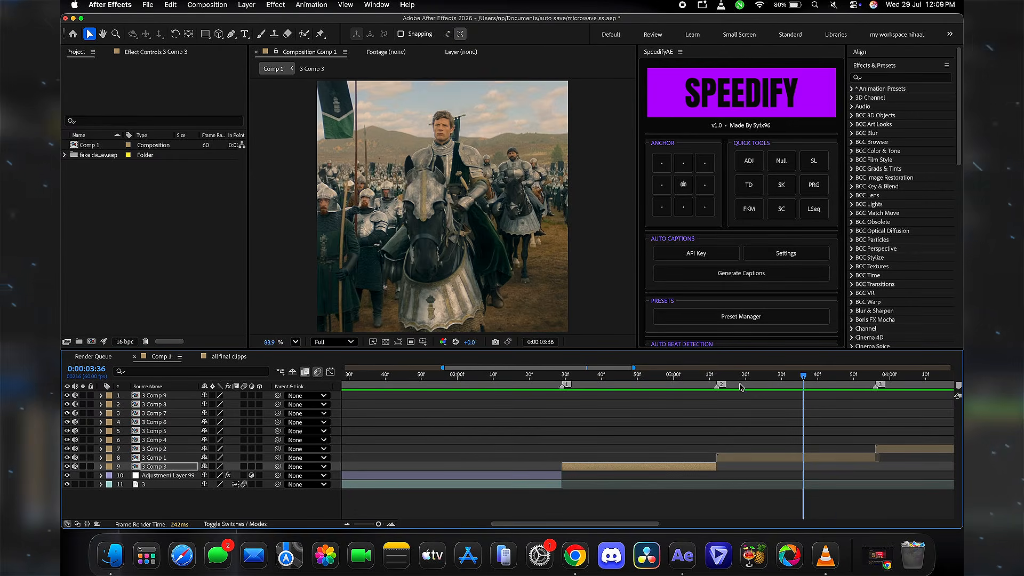
- Paste the copied Time Remap keyframes onto 3 Comp 1 at its start, 0:00:03:12, and collapse the layer
{"action": "left_click", "coordinate": [740, 386]}
{"action": "left_click_drag", "start_coordinate": [740, 390], "coordinate": [719, 433]}
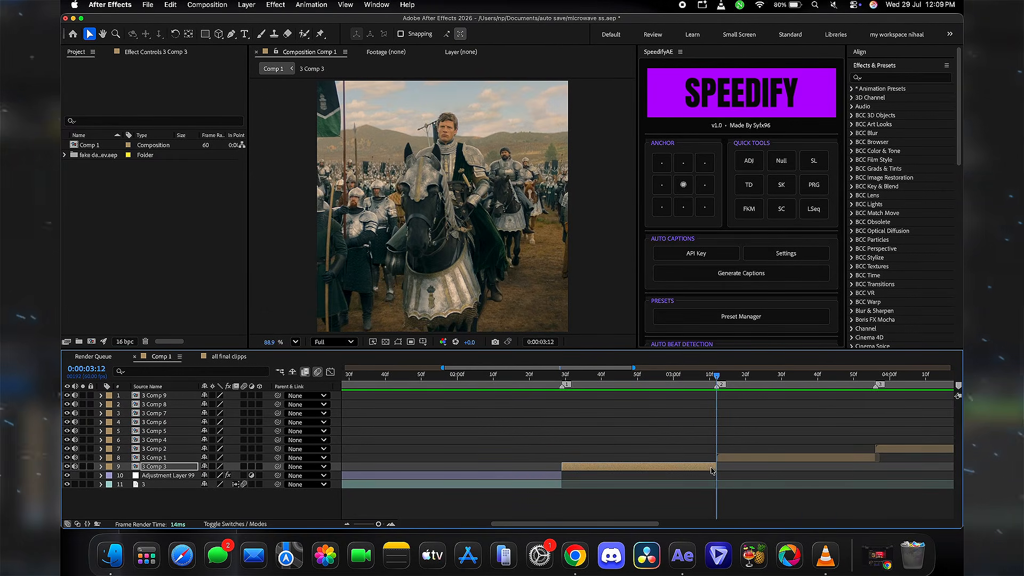
{"action": "left_click", "coordinate": [735, 459]}
{"action": "key", "text": "u"}
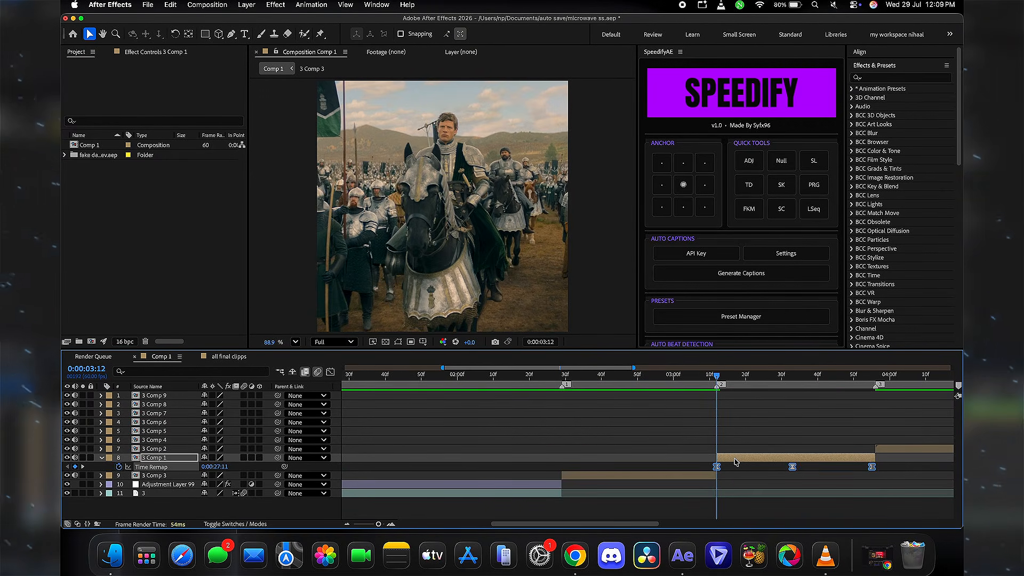
{"action": "key", "text": "u"}
- Paste the copied Time Remap keyframes onto 3 Comp 2 at its start, marker 3
{"action": "left_click", "coordinate": [663, 385]}
{"action": "scroll", "coordinate": [640, 416], "scroll_direction": "right", "scroll_amount": 7}
{"action": "left_click", "coordinate": [516, 385]}
{"action": "left_click", "coordinate": [527, 448]}
{"action": "key", "text": "super+v"}
{"action": "key", "text": "u"}
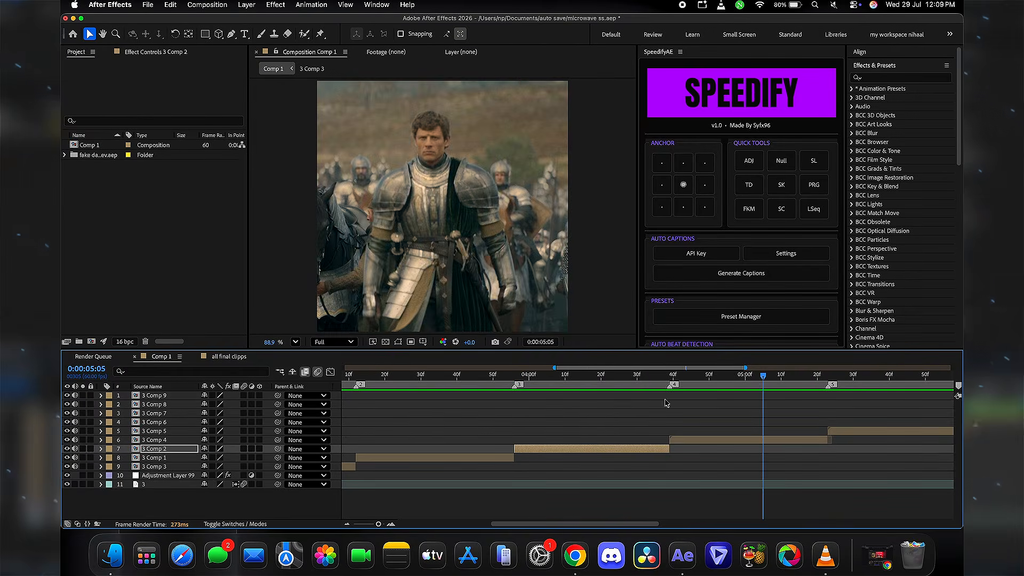
- Paste the copied Time Remap keyframes onto 3 Comp 4 and 3 Comp 5, each at the clip's start marker
{"action": "left_click", "coordinate": [670, 385]}
{"action": "left_click", "coordinate": [683, 440]}
{"action": "key", "text": "super+v"}
{"action": "key", "text": "u"}
{"action": "scroll", "coordinate": [641, 416], "scroll_direction": "right", "scroll_amount": 7}
{"action": "left_click", "coordinate": [535, 431]}
{"action": "key", "text": "super+v"}
- Paste the copied Time Remap keyframes onto 3 Comp 6 at 0:00:06:07 and onto 3 Comp 7 at its start marker
{"action": "left_click_drag", "start_coordinate": [677, 441], "coordinate": [681, 444]}
{"action": "left_click", "coordinate": [692, 423]}
{"action": "key", "text": "super+v"}
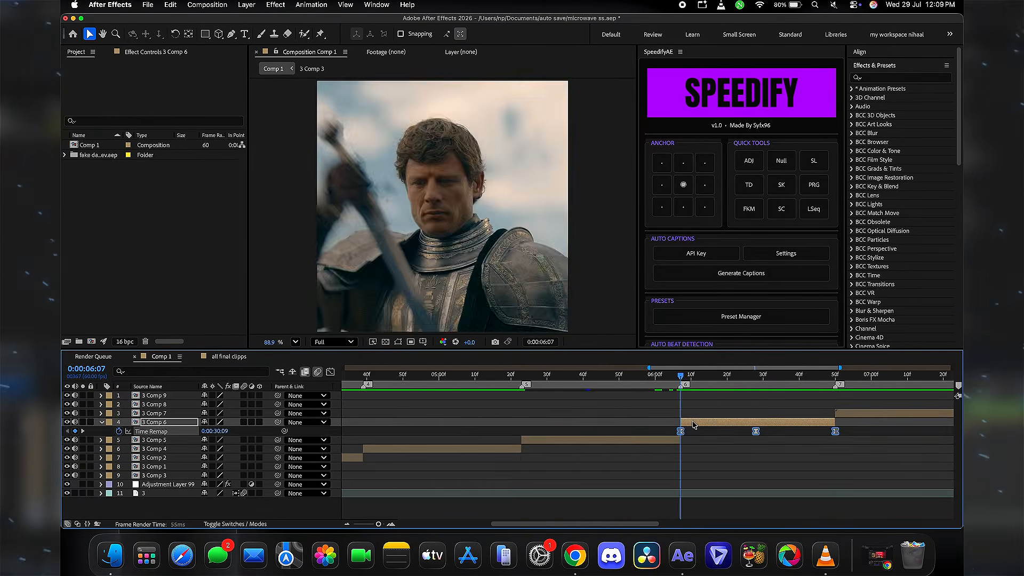
{"action": "left_click", "coordinate": [528, 413]}
{"action": "key", "text": "super+v"}
- Paste the copied Time Remap keyframes onto 3 Comp 8 at its start, marker 8, and collapse the layer
{"action": "left_click", "coordinate": [683, 405]}
{"action": "key", "text": "super+v"}
{"action": "left_click_drag", "start_coordinate": [825, 415], "coordinate": [829, 417]}
{"action": "key", "text": "u"}
{"action": "scroll", "coordinate": [746, 416], "scroll_direction": "right", "scroll_amount": 3}
{"action": "key", "text": "space"}
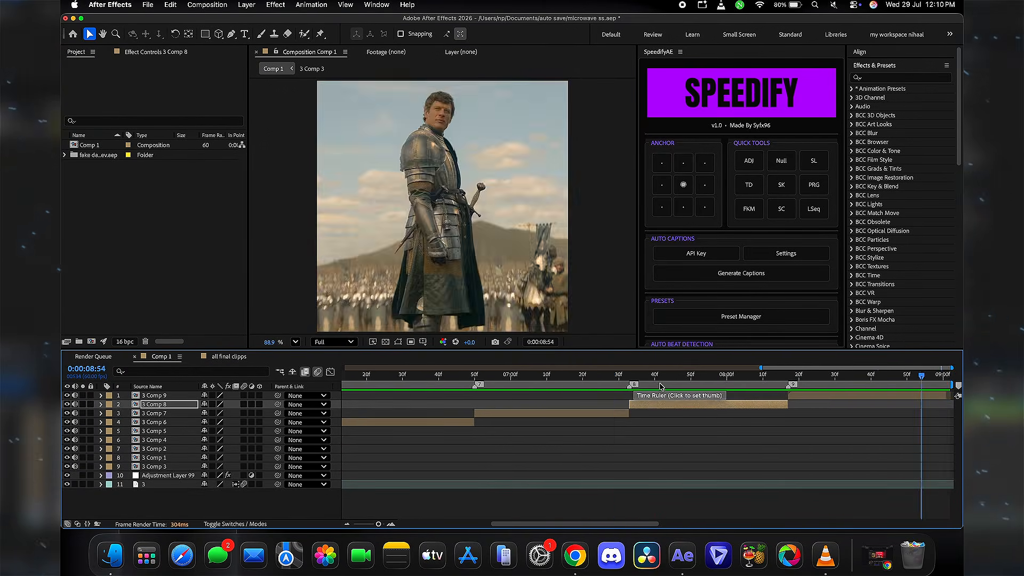
- Paste the copied Time Remap keyframes onto 3 Comp 9 at its start, marker 9, and play back the result
{"action": "left_click", "coordinate": [789, 385]}
{"action": "left_click", "coordinate": [803, 396]}
{"action": "key", "text": "super+v"}
{"action": "key", "text": "u"}
{"action": "left_click", "coordinate": [501, 382]}
{"action": "key", "text": "space"}
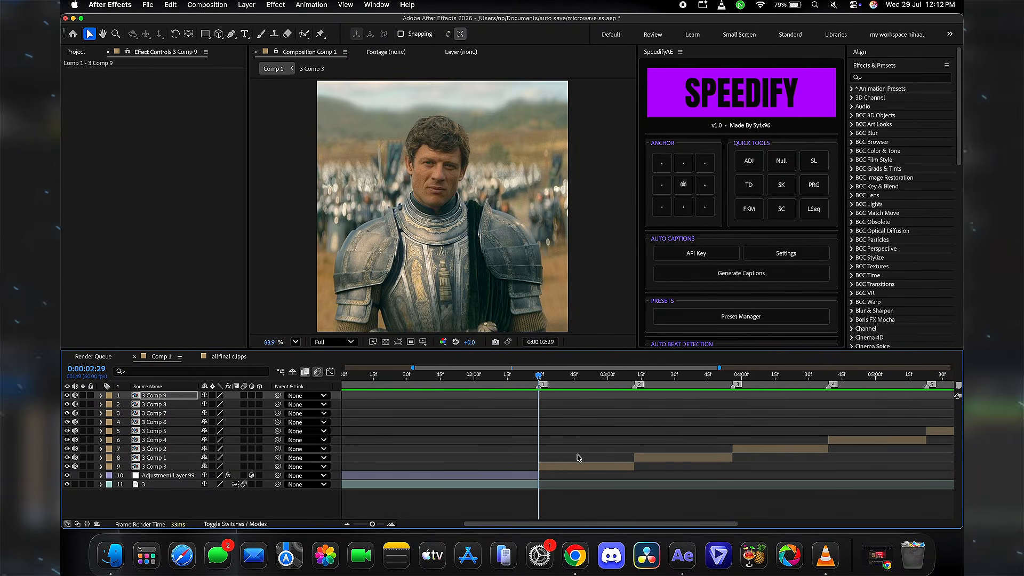
- Add an adjustment layer above 3 Comp 3, split it at 0:00:02:29 and delete the earlier portion
{"action": "left_click", "coordinate": [558, 466]}
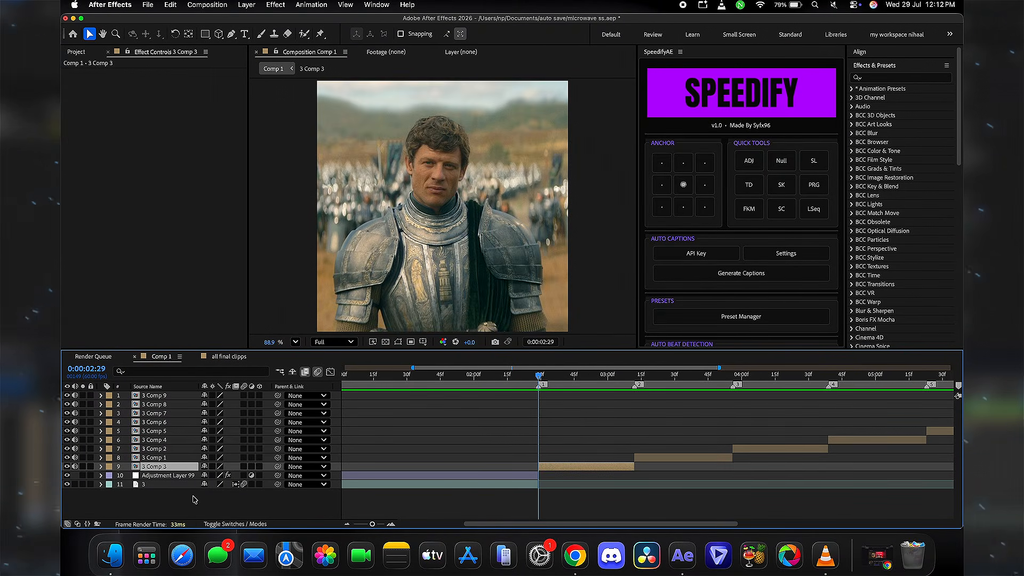
{"action": "right_click", "coordinate": [233, 467]}
{"action": "mouse_move", "coordinate": [272, 381]}
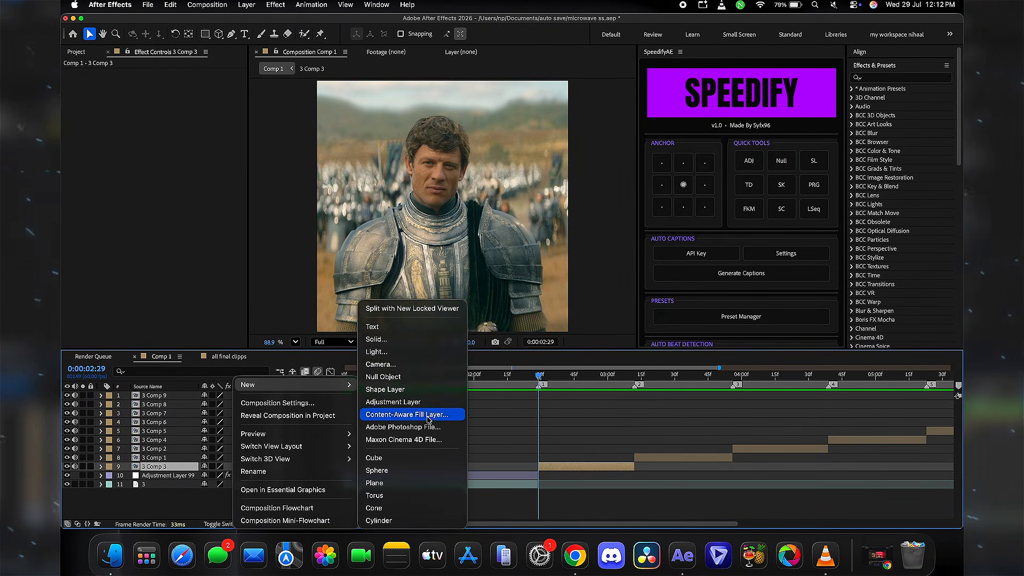
{"action": "left_click", "coordinate": [397, 404]}
{"action": "key", "text": "super+shift+d"}
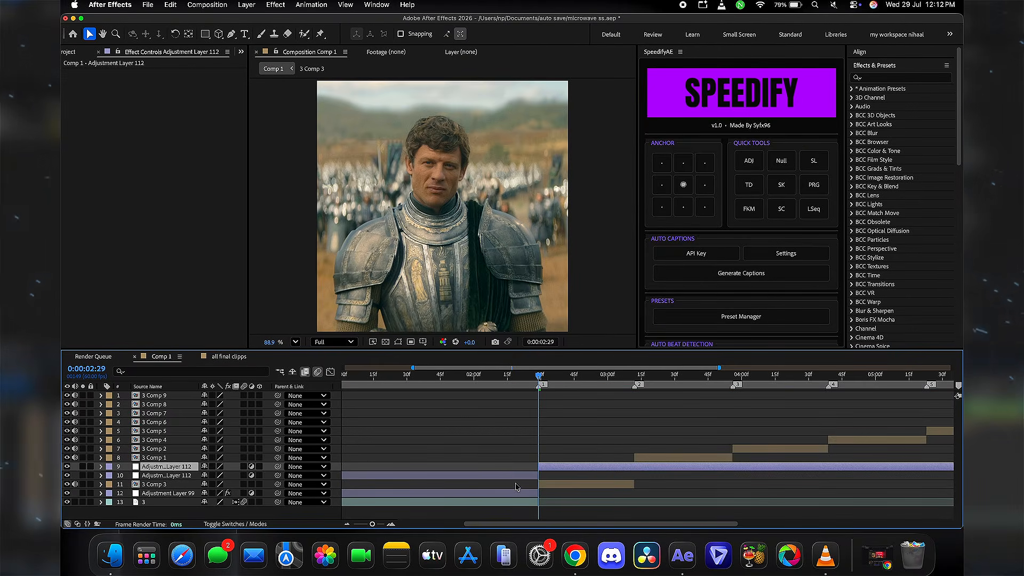
{"action": "left_click", "coordinate": [518, 477]}
{"action": "key", "text": "Delete"}
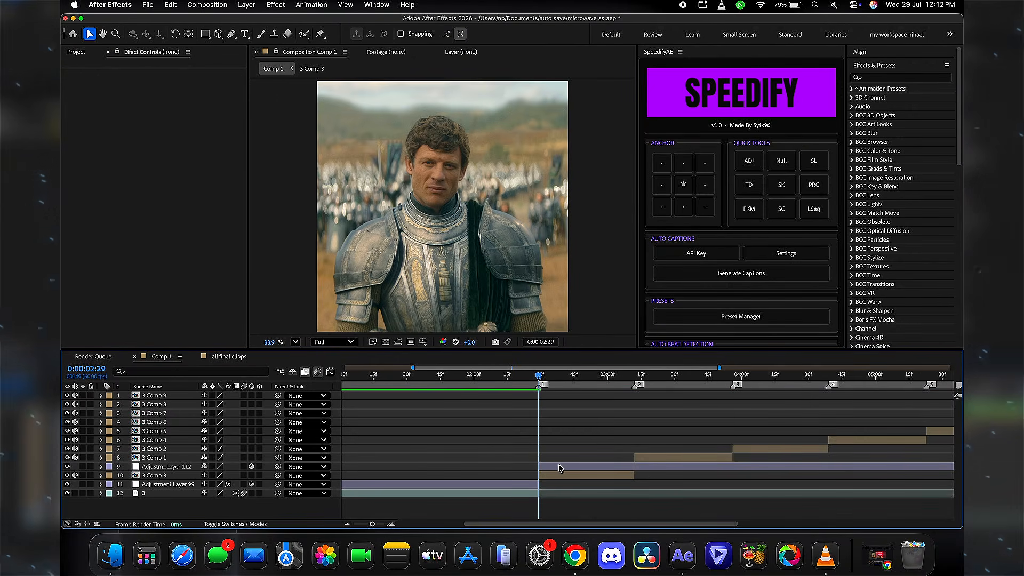
- Split the new adjustment layer at 0:00:03:12 and delete the portion beyond 3 Comp 3's end
{"action": "left_click", "coordinate": [645, 468]}
{"action": "left_click_drag", "start_coordinate": [626, 381], "coordinate": [634, 391]}
{"action": "key", "text": "super+shift+d"}
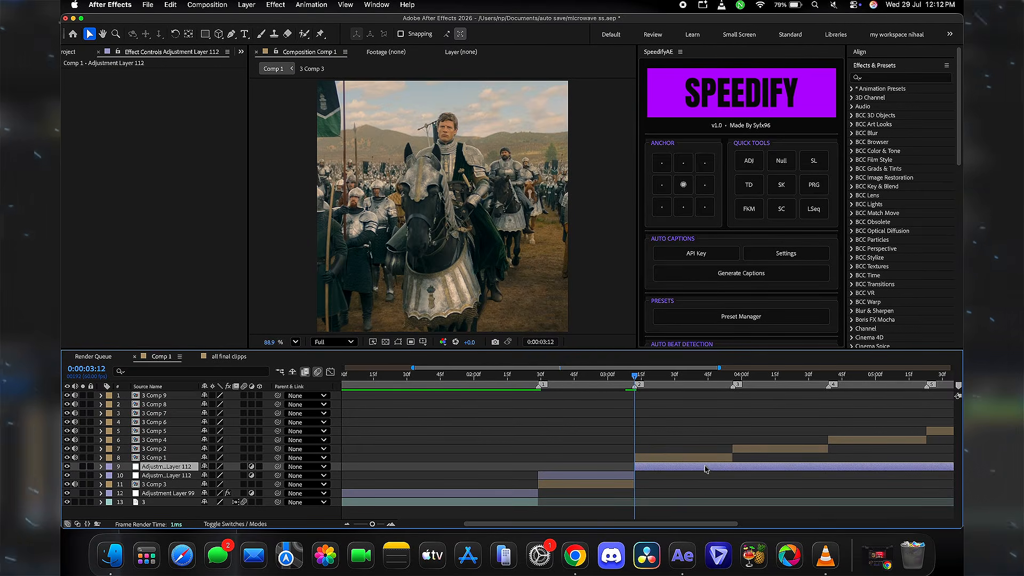
{"action": "key", "text": "Delete"}
- Find the S_BlurMoCurves effect and apply it to the adjustment layer above 3 Comp 3, with the playhead at 0:00:02:29
{"action": "left_click_drag", "start_coordinate": [522, 385], "coordinate": [540, 385]}
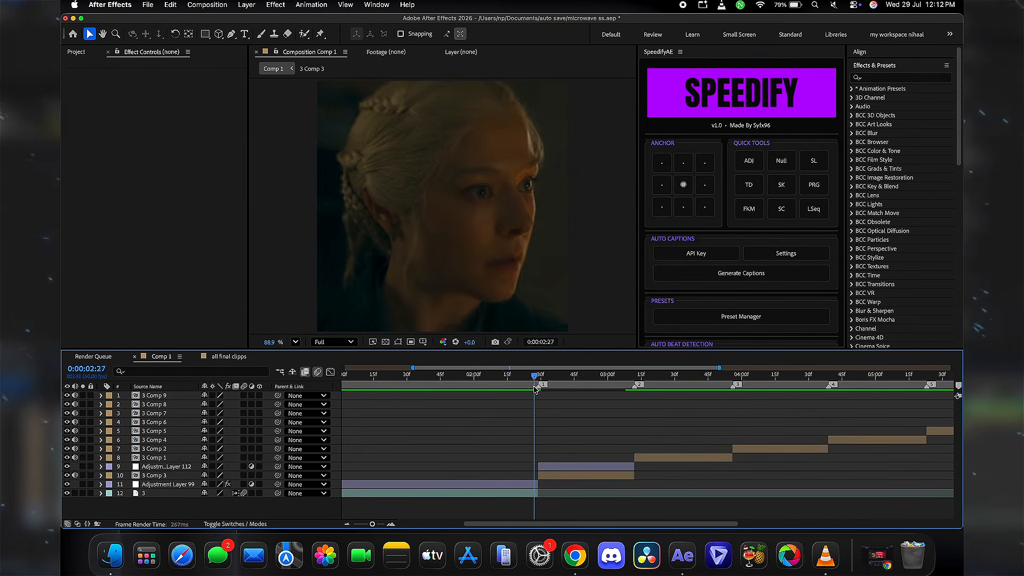
{"action": "left_click", "coordinate": [585, 466]}
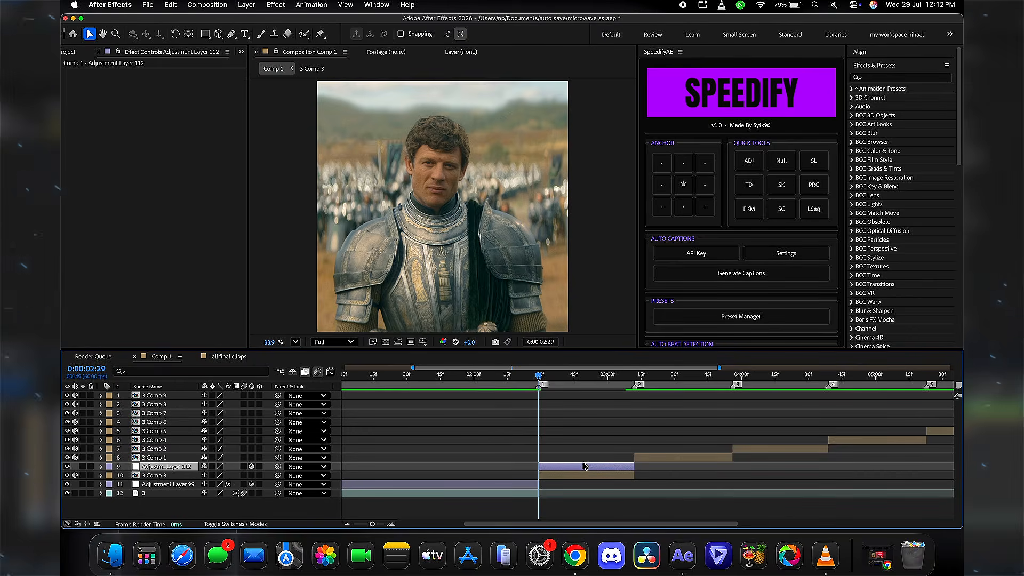
{"action": "left_click", "coordinate": [861, 78]}
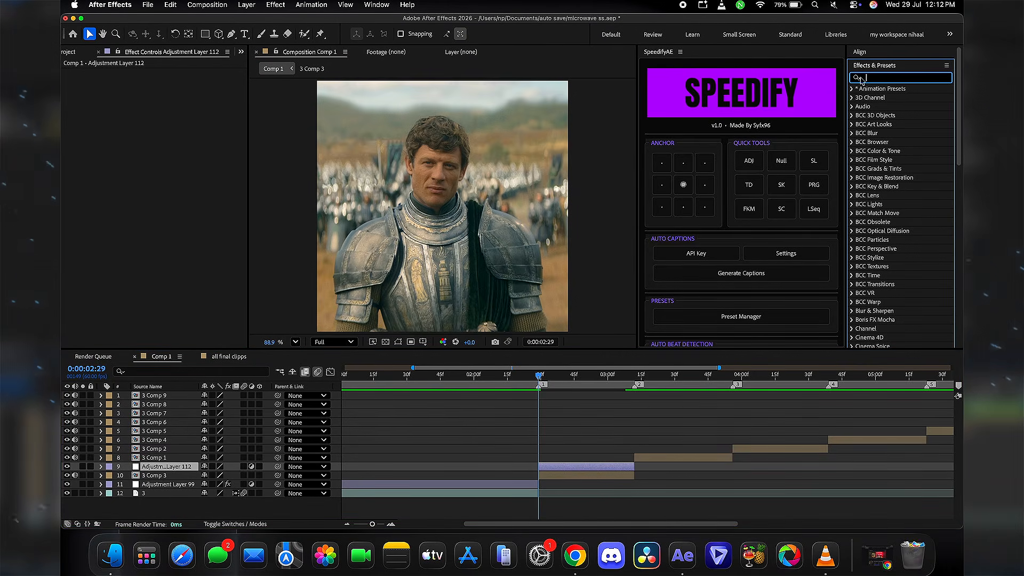
{"action": "left_click_drag", "start_coordinate": [637, 164], "coordinate": [754, 157]}
{"action": "key", "text": "equal"}
{"action": "key", "text": "equal"}
{"action": "left_click", "coordinate": [866, 78]}
{"action": "type", "text": "s_b"}
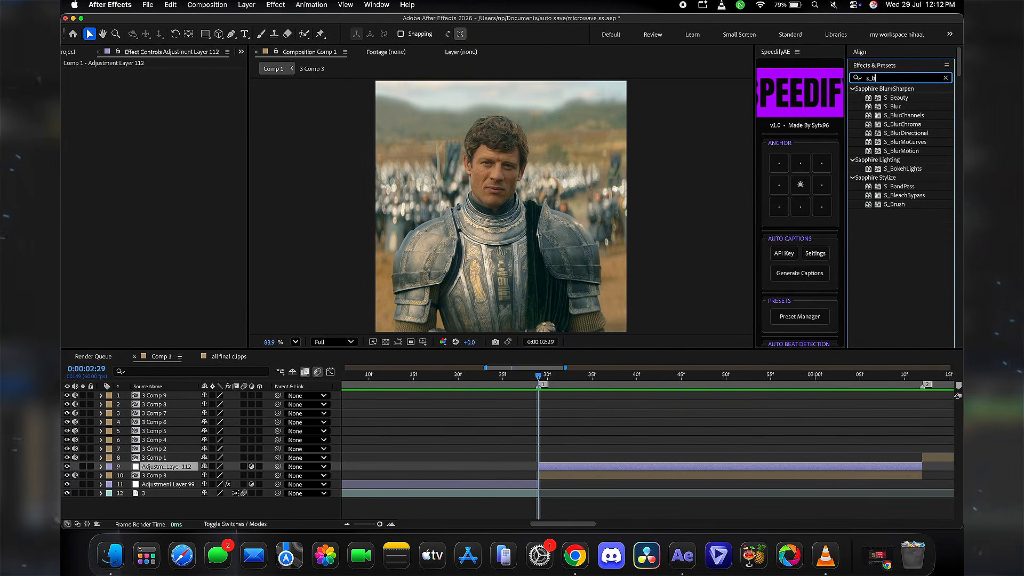
{"action": "left_click_drag", "start_coordinate": [911, 143], "coordinate": [196, 165]}
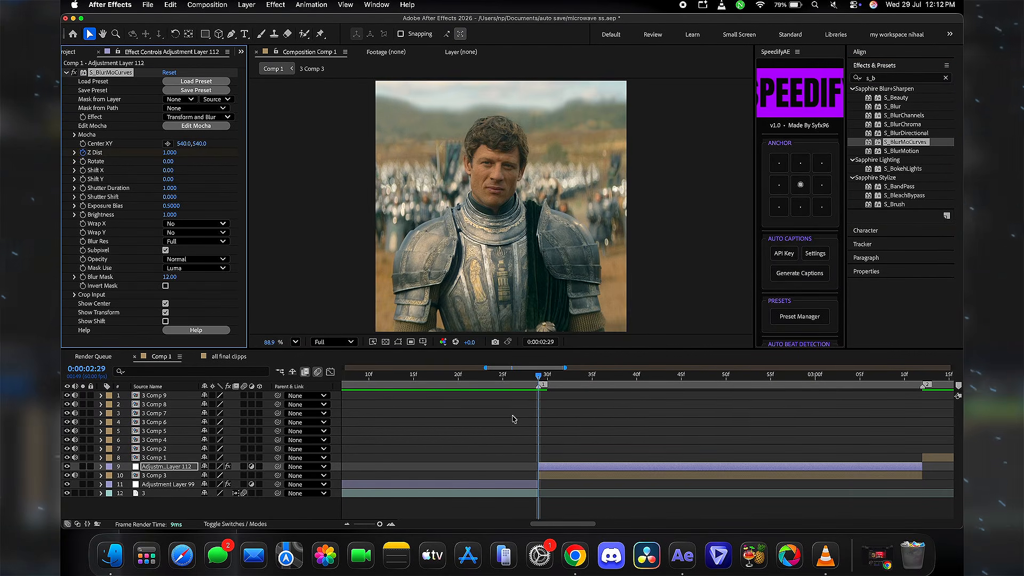
- Keyframe S_BlurMoCurves' Z Dist from 1.000 at 0:00:02:29 to 0.850 at 0:00:02:49 and show the layer's on-screen controls
{"action": "key", "text": "u"}
{"action": "left_click_drag", "start_coordinate": [695, 379], "coordinate": [717, 389]}
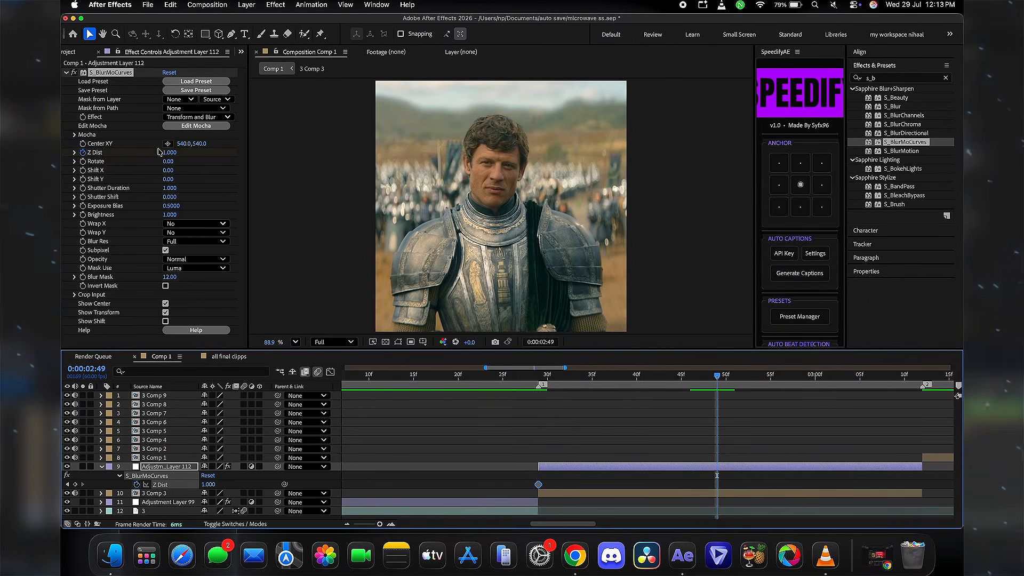
{"action": "left_click_drag", "start_coordinate": [171, 157], "coordinate": [164, 156]}
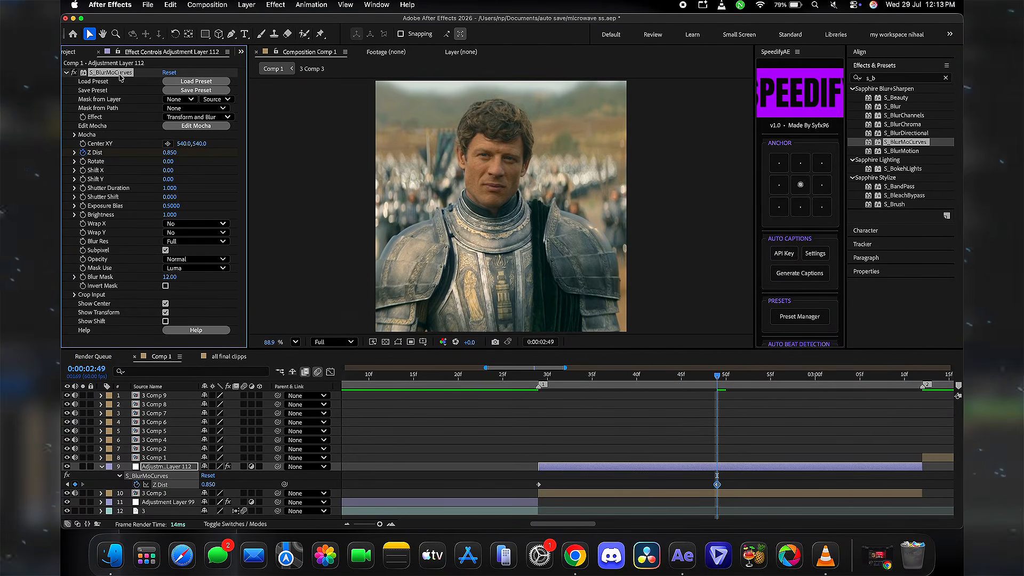
{"action": "left_click", "coordinate": [399, 343]}
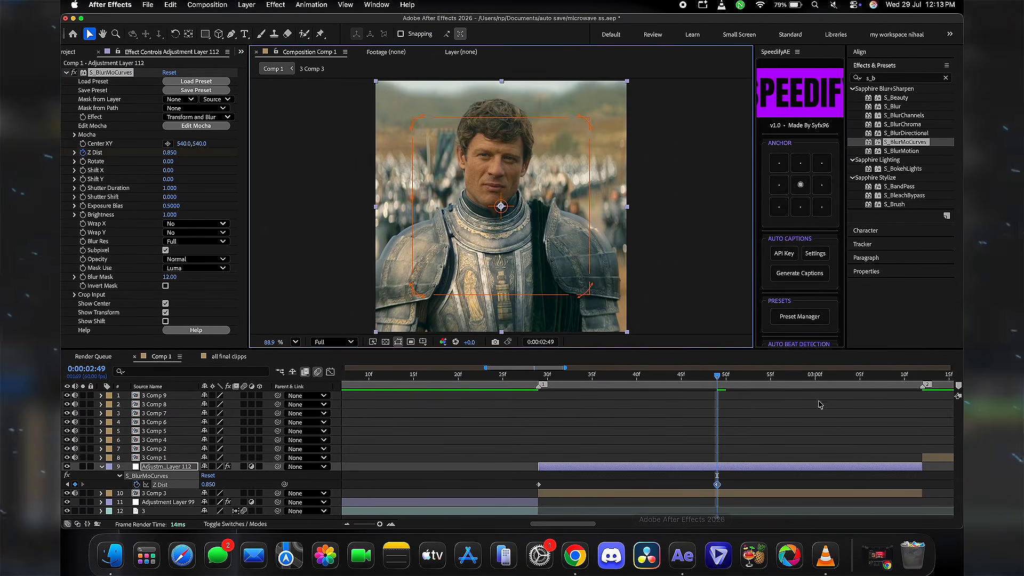
- Add a Z Dist keyframe with the value 1 at the adjustment layer's end, 0:00:03:12
{"action": "left_click", "coordinate": [814, 376]}
{"action": "left_click_drag", "start_coordinate": [815, 379], "coordinate": [919, 385]}
{"action": "left_click", "coordinate": [169, 153]}
{"action": "type", "text": "0.94"}
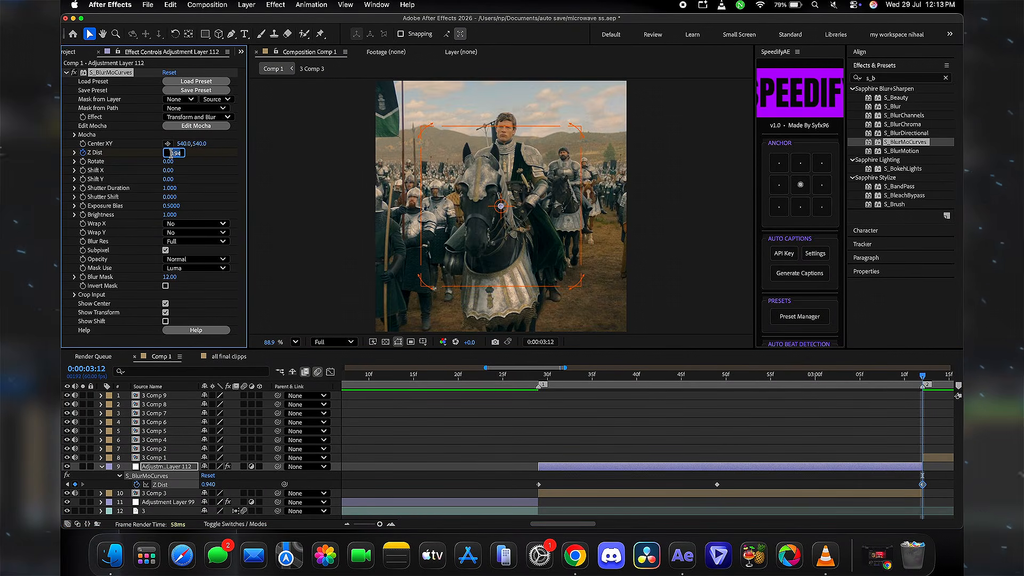
{"action": "type", "text": "1"}
{"action": "left_click", "coordinate": [507, 209]}
- Return the playhead to 0:00:02:29 and apply Easy Ease to all three Z Dist keyframes on the adjustment layer above 3 Comp 3
{"action": "left_click_drag", "start_coordinate": [586, 380], "coordinate": [539, 388]}
{"action": "scroll", "coordinate": [453, 471], "scroll_direction": "right", "scroll_amount": 3}
{"action": "left_click_drag", "start_coordinate": [450, 472], "coordinate": [845, 493]}
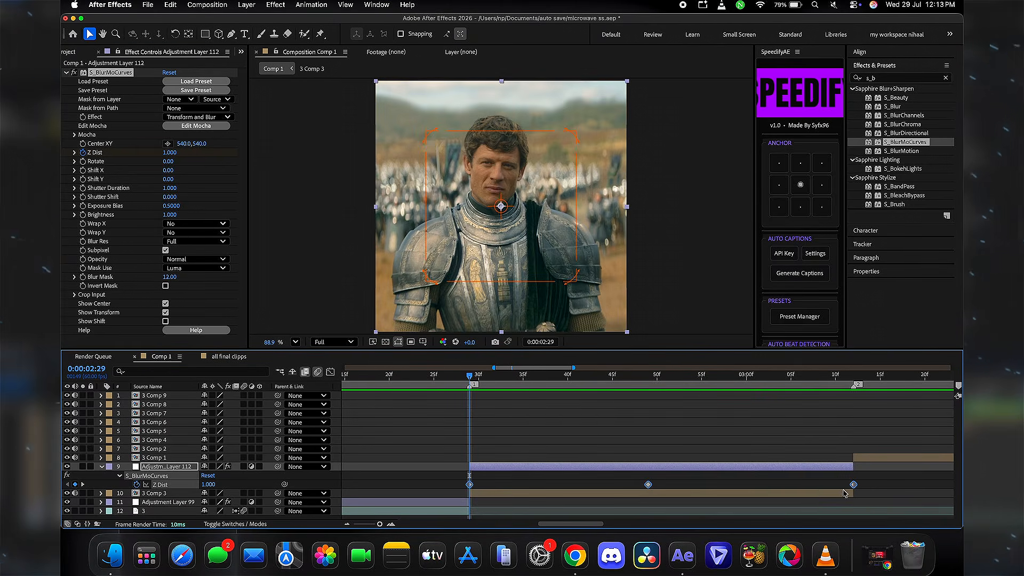
{"action": "right_click", "coordinate": [470, 484]}
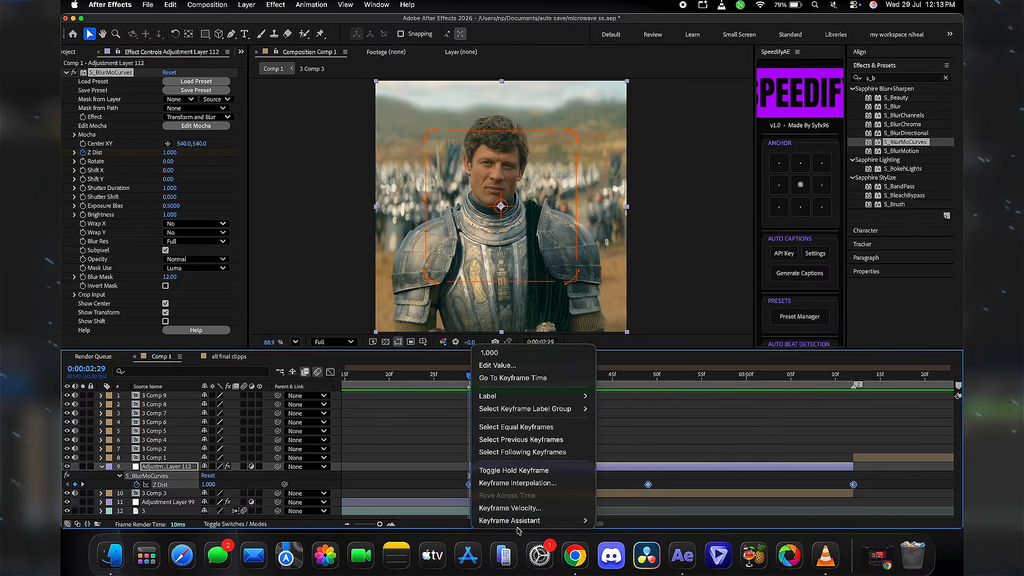
{"action": "mouse_move", "coordinate": [520, 525]}
{"action": "left_click", "coordinate": [619, 395]}
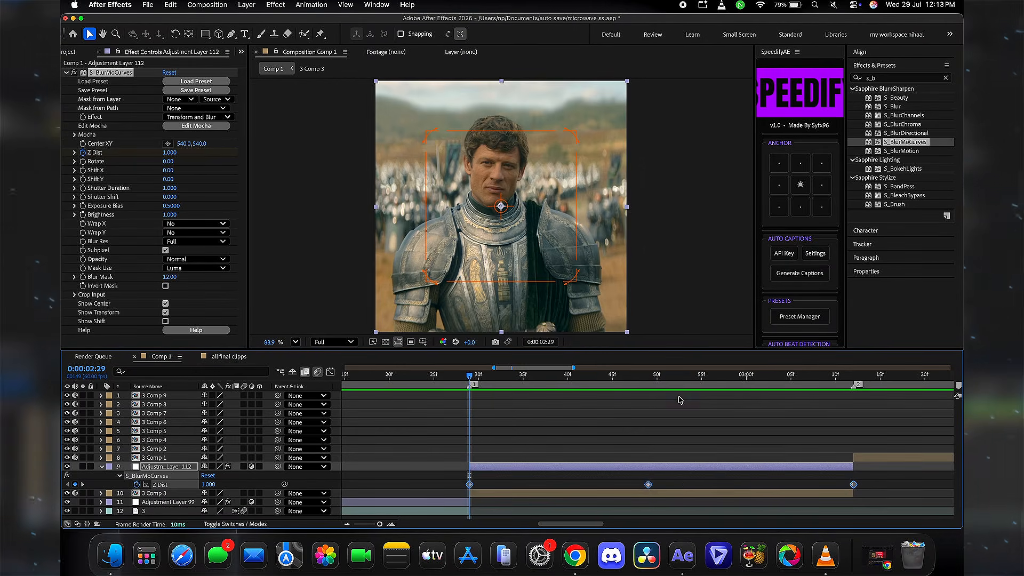
- Reshape the Z Dist value graph into a U-shaped curve that drops steeply from the first keyframe and rises steeply into the last
{"action": "left_click", "coordinate": [331, 372]}
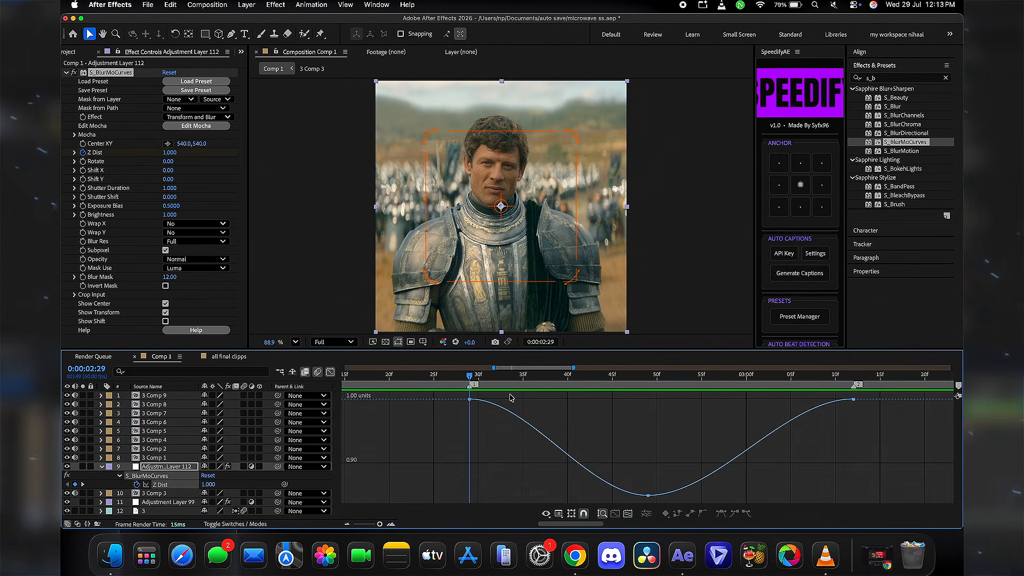
{"action": "left_click", "coordinate": [470, 400]}
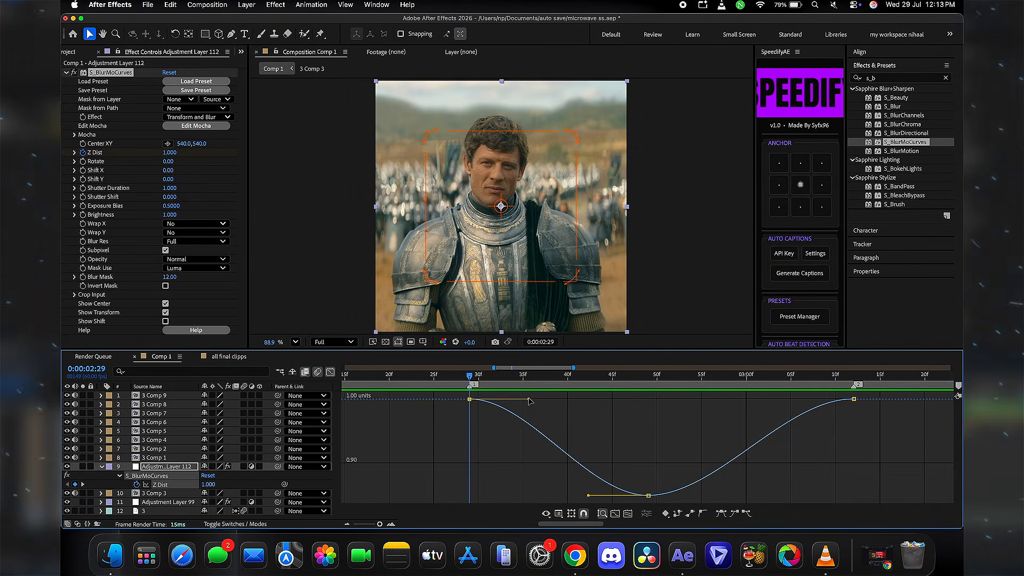
{"action": "left_click_drag", "start_coordinate": [530, 401], "coordinate": [464, 489]}
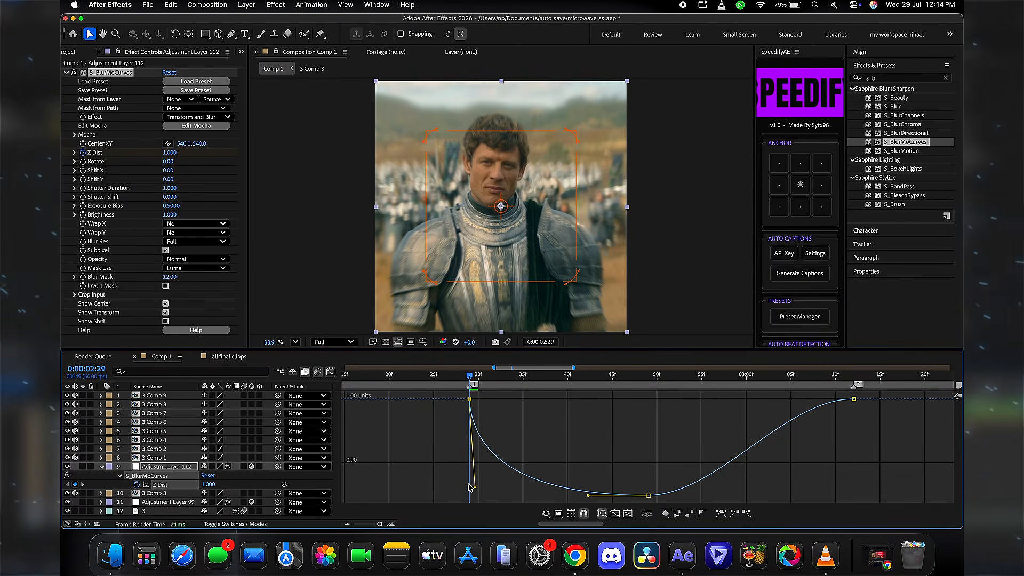
{"action": "left_click", "coordinate": [854, 399]}
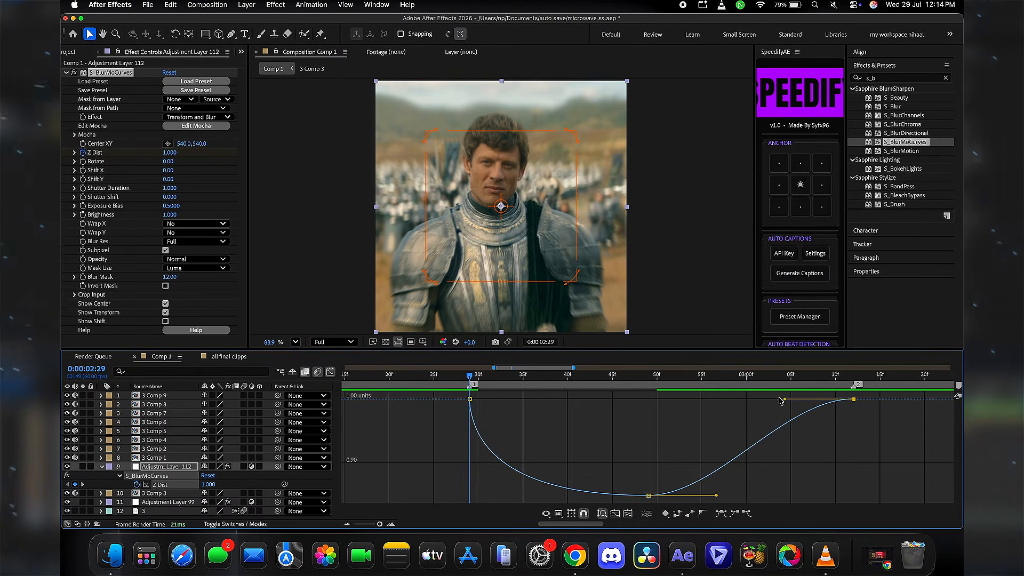
{"action": "left_click_drag", "start_coordinate": [785, 400], "coordinate": [859, 489]}
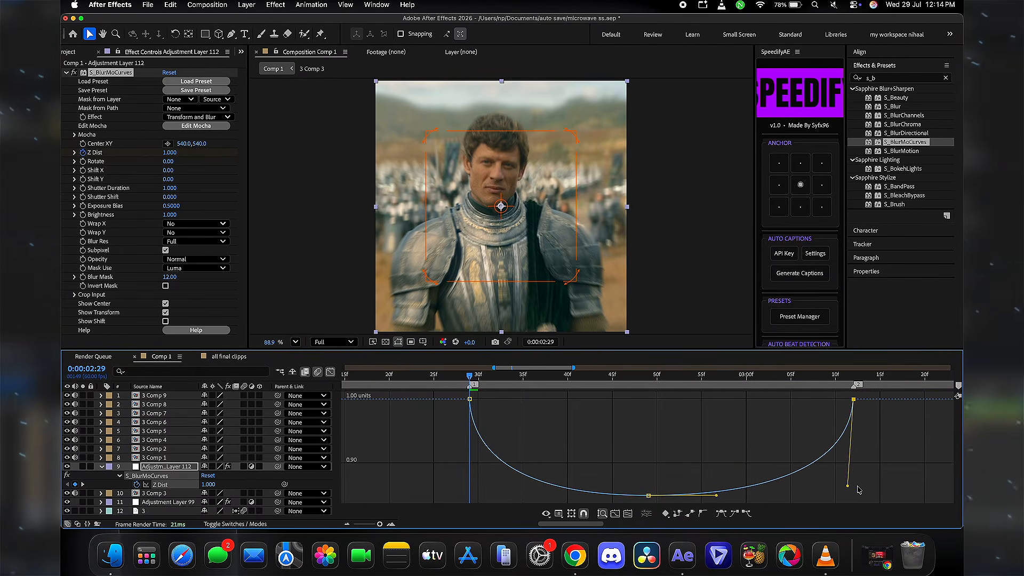
- Preview the blurred zoom on 3 Comp 3 by playing the composition from 0:00:02:19
{"action": "left_click", "coordinate": [376, 378]}
{"action": "key", "text": "space"}
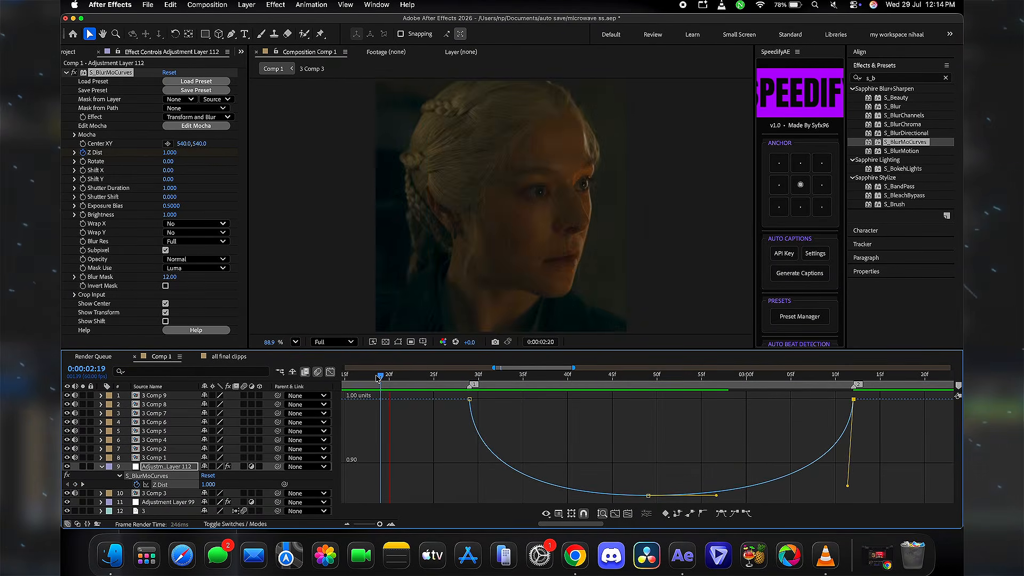
{"action": "key", "text": "space"}
{"action": "key", "text": "space"}
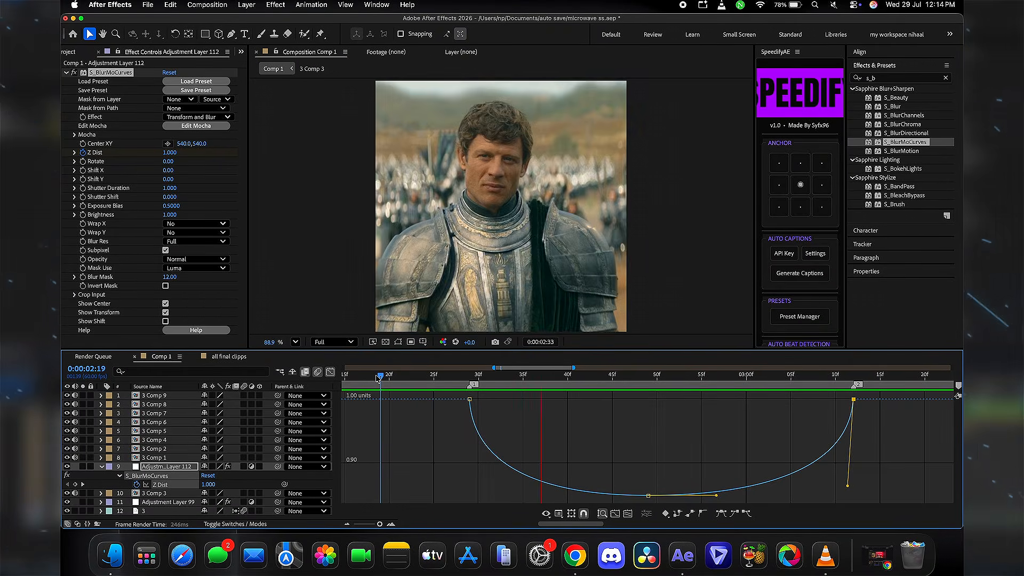
{"action": "key", "text": "space"}
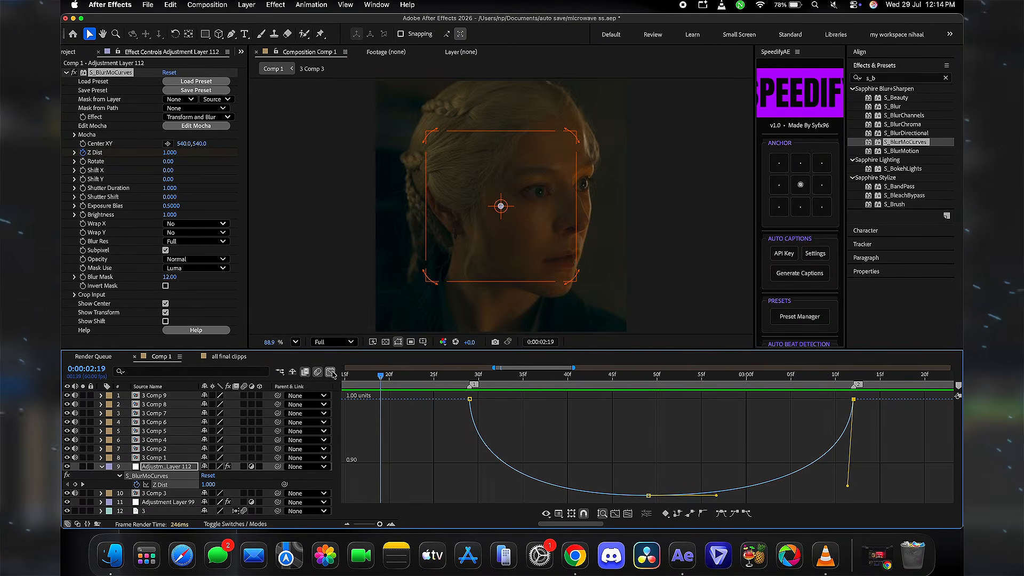
- Add a new adjustment layer above 3 Comp 1, split it at 0:00:03:12 and delete the earlier portion
{"action": "left_click", "coordinate": [331, 372]}
{"action": "right_click", "coordinate": [234, 368]}
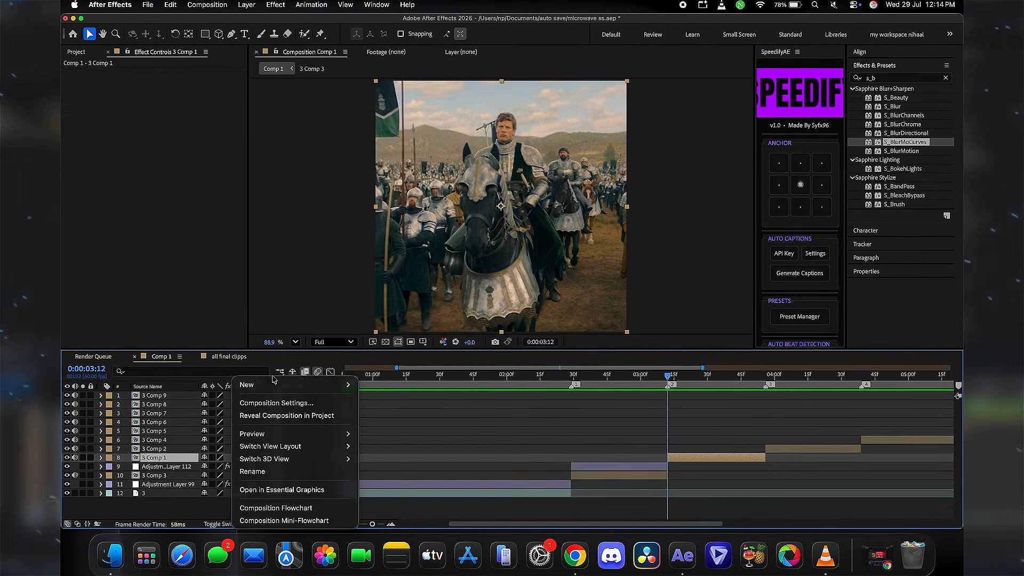
{"action": "mouse_move", "coordinate": [256, 371]}
{"action": "left_click", "coordinate": [411, 426]}
{"action": "key", "text": "super+shift+d"}
{"action": "left_click", "coordinate": [658, 469]}
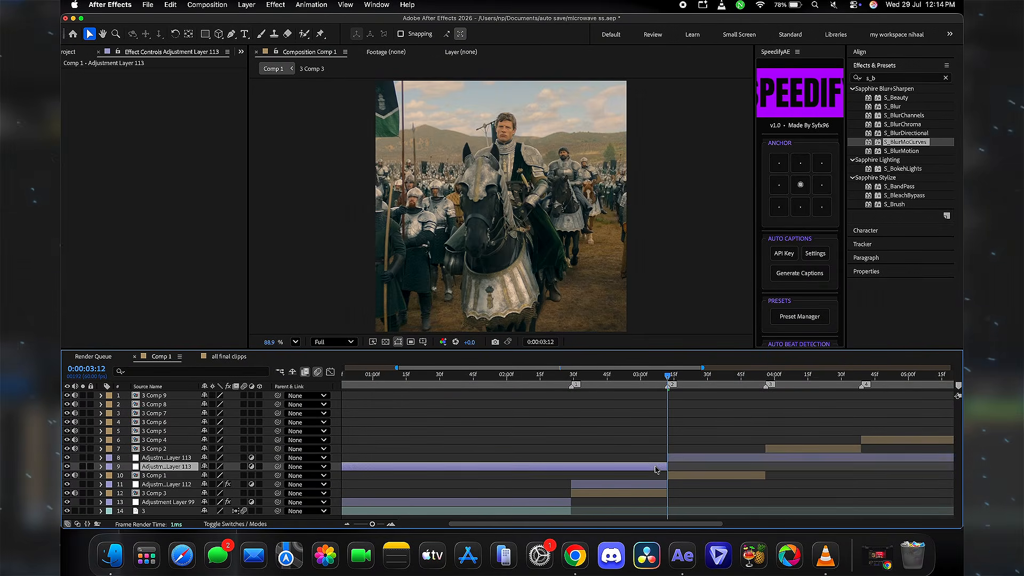
{"action": "key", "text": "Delete"}
- Split the adjustment layer above 3 Comp 1 at 0:00:03:56 and delete the portion beyond the clip's end
{"action": "left_click", "coordinate": [708, 460]}
{"action": "left_click_drag", "start_coordinate": [757, 377], "coordinate": [767, 395]}
{"action": "key", "text": "super+shift+d"}
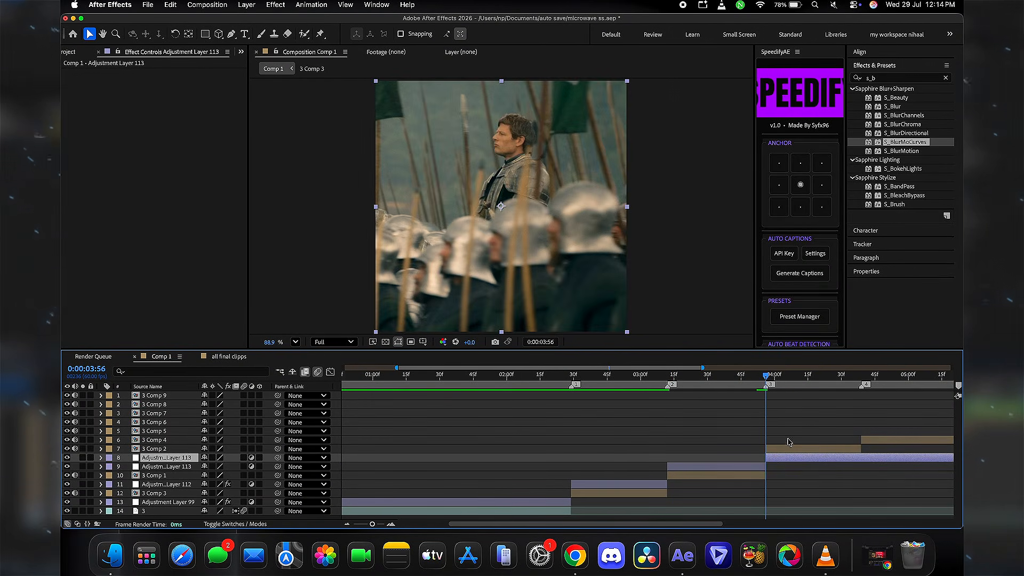
{"action": "key", "text": "Delete"}
- Apply S_BlurMoCurves to the adjustment layer above 3 Comp 1, with the playhead at 0:00:03:12
{"action": "left_click_drag", "start_coordinate": [646, 377], "coordinate": [670, 376]}
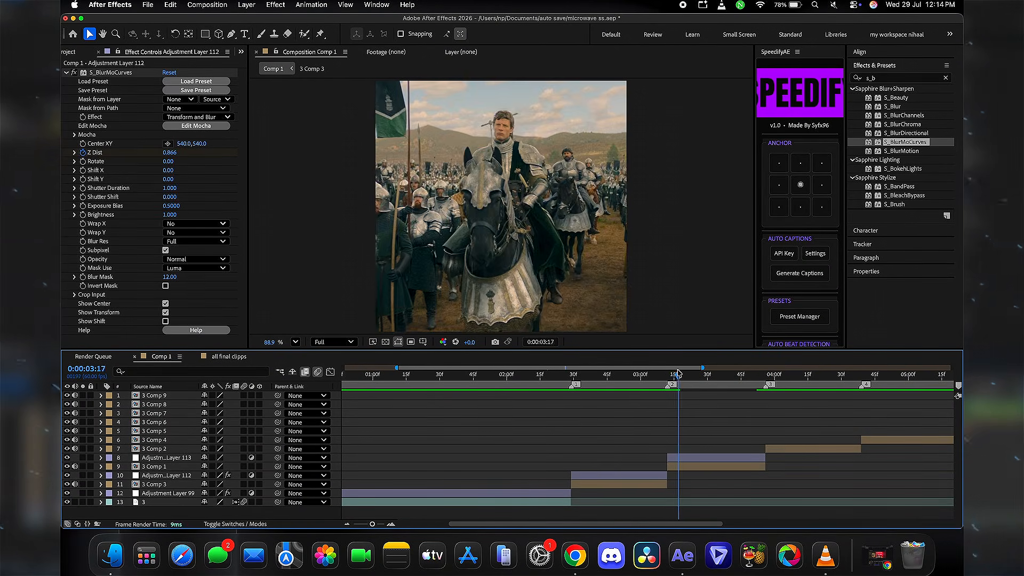
{"action": "left_click", "coordinate": [681, 460]}
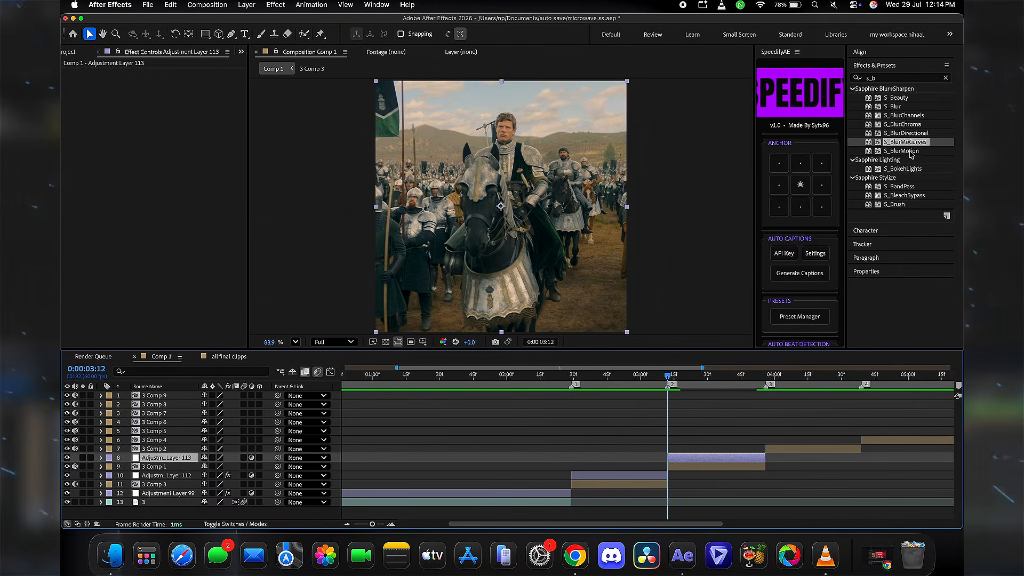
{"action": "left_click_drag", "start_coordinate": [908, 143], "coordinate": [196, 194]}
- Keyframe S_BlurMoCurves' Z Dist at 1.000 at 0:00:03:34 and at 0.850 at the adjustment layer's start, 0:00:03:12
{"action": "left_click_drag", "start_coordinate": [704, 378], "coordinate": [715, 387]}
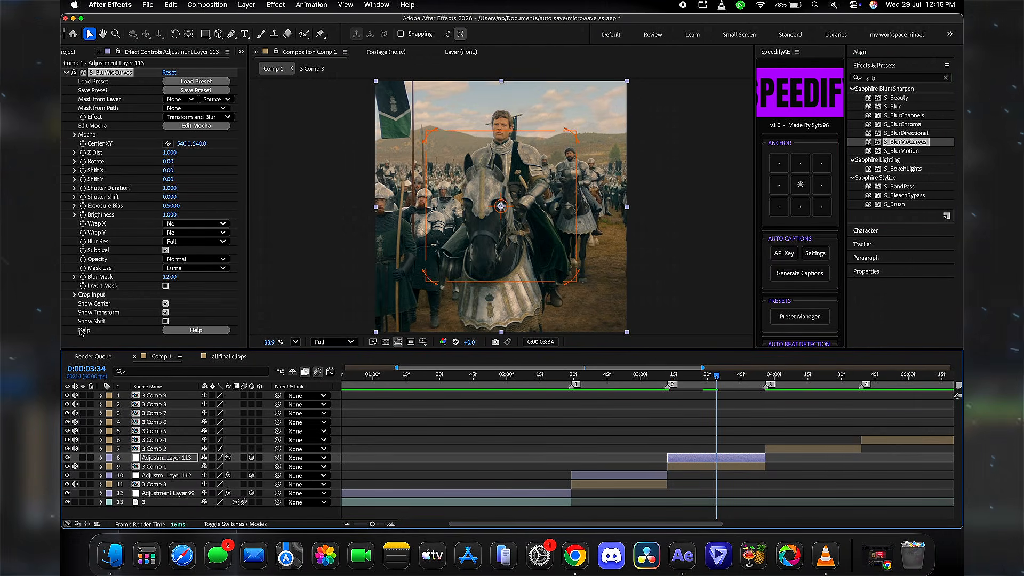
{"action": "left_click", "coordinate": [83, 152]}
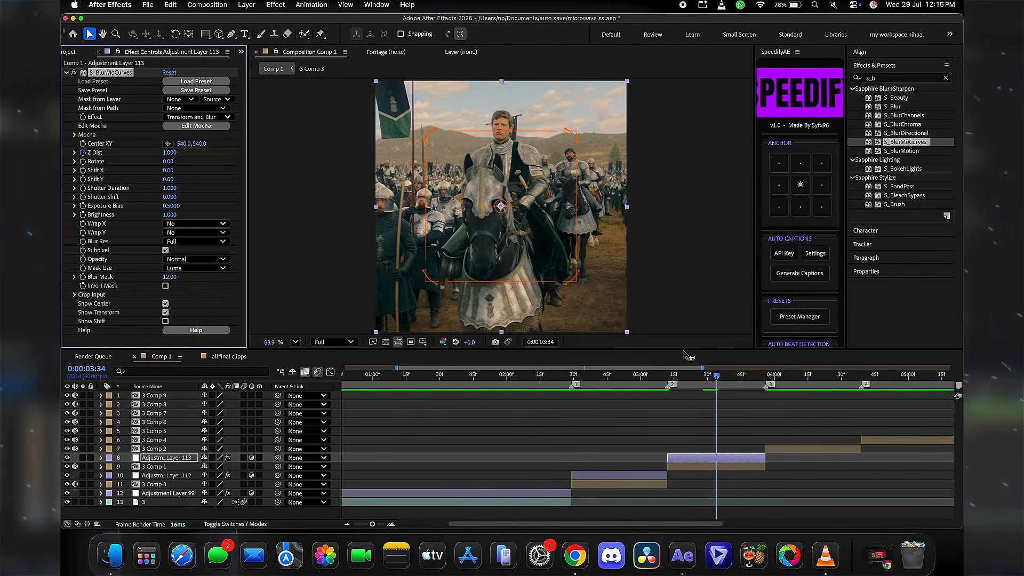
{"action": "key", "text": "u"}
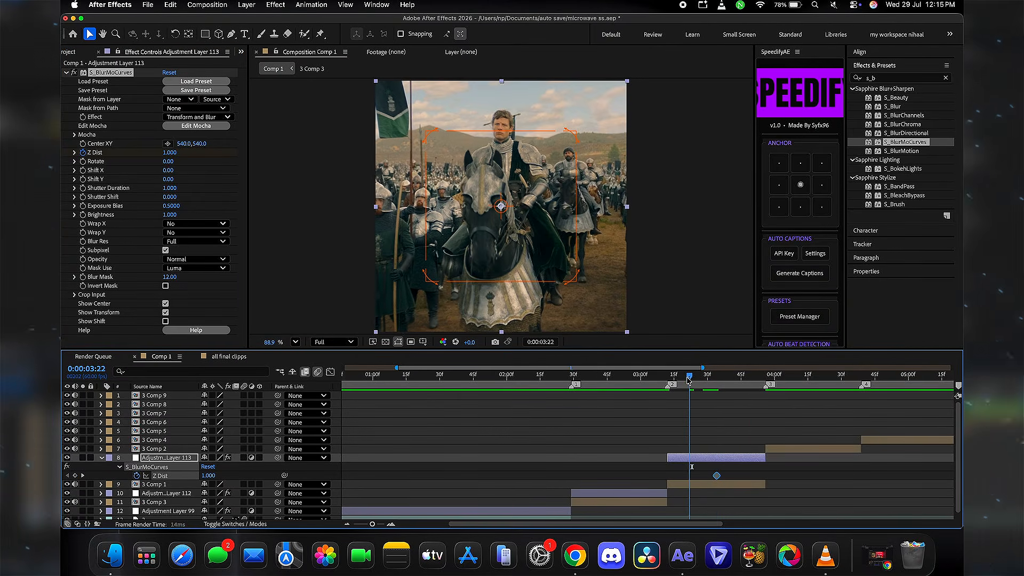
{"action": "key", "text": "i"}
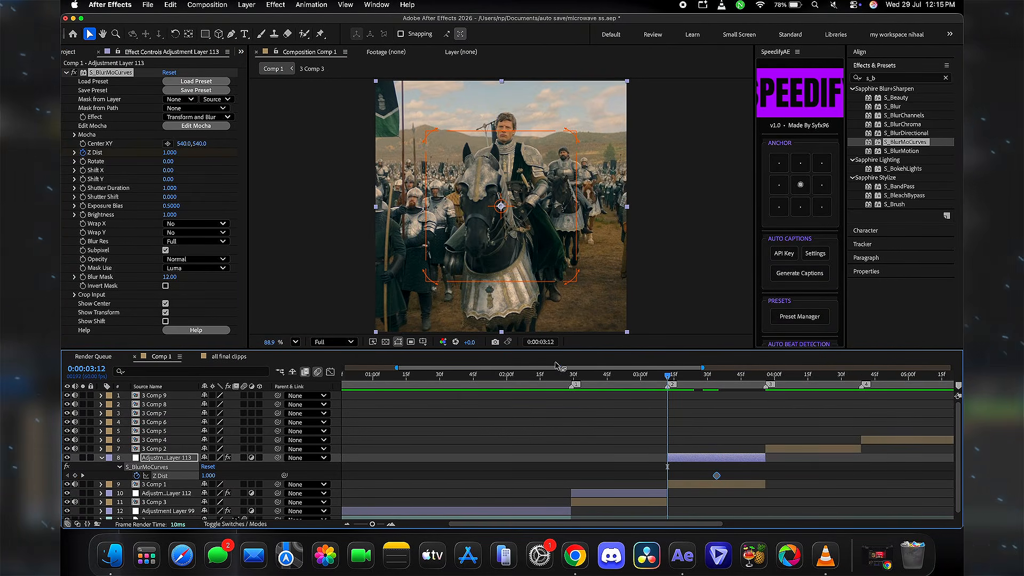
{"action": "left_click_drag", "start_coordinate": [170, 153], "coordinate": [165, 154]}
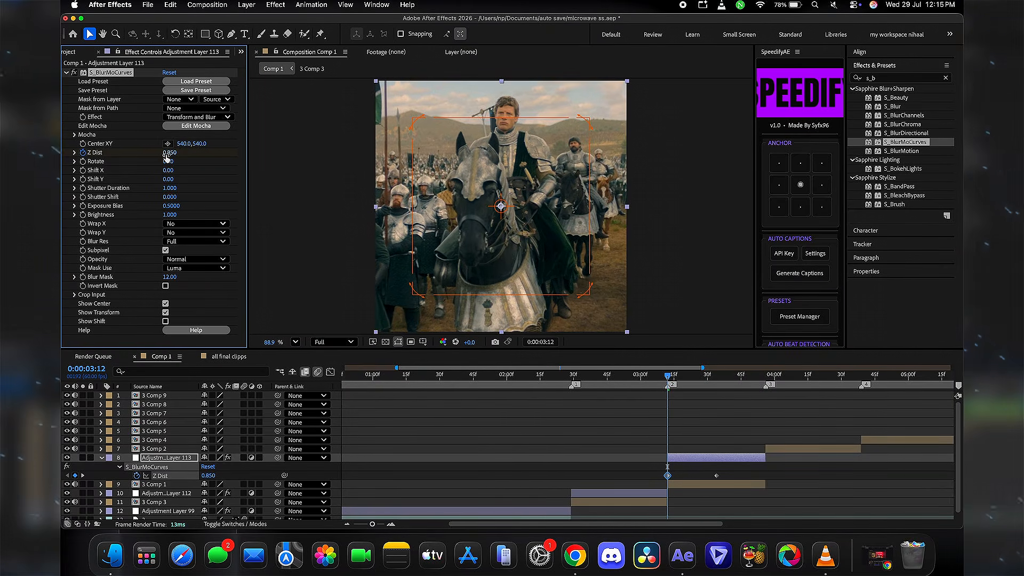
- Preview the transition from 3 Comp 3 into 3 Comp 1 by playing from 0:00:02:47
{"action": "left_click", "coordinate": [612, 376]}
{"action": "key", "text": "space"}
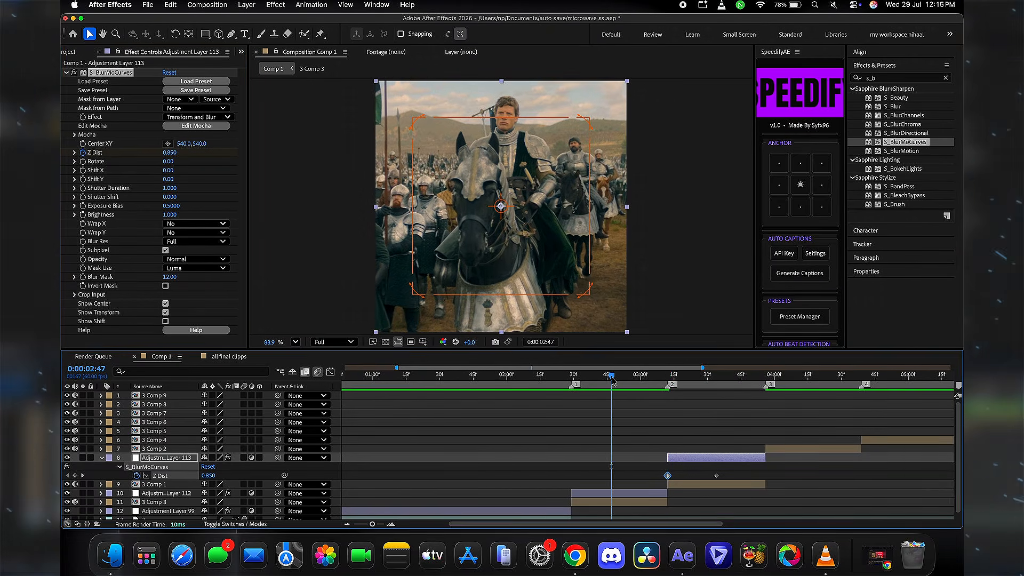
{"action": "key", "text": "space"}
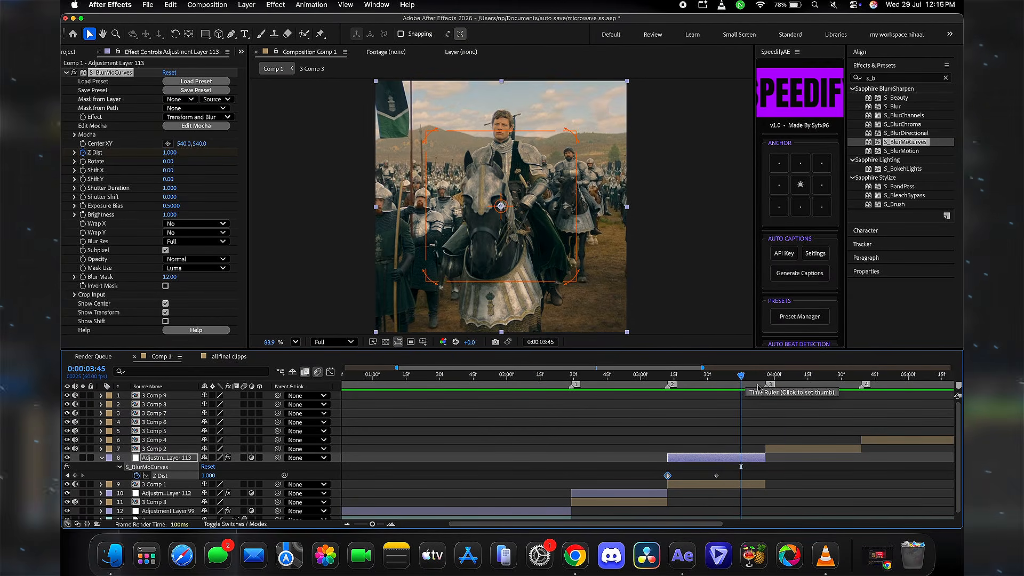
- Add a Z Dist keyframe of 0.850 at 0:00:03:56 and apply Easy Ease to all three Z Dist keyframes
{"action": "left_click", "coordinate": [766, 376]}
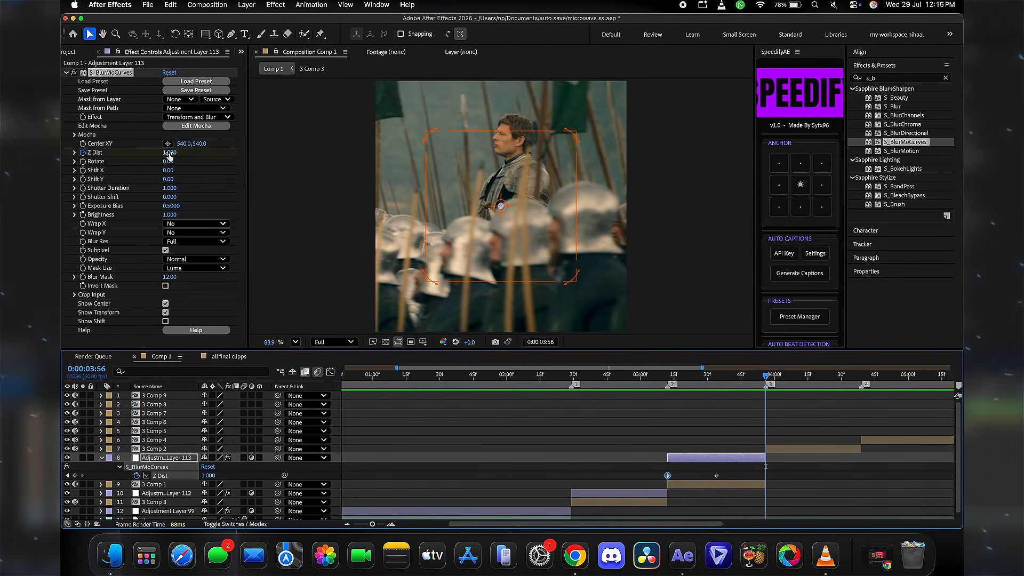
{"action": "left_click_drag", "start_coordinate": [169, 155], "coordinate": [165, 157]}
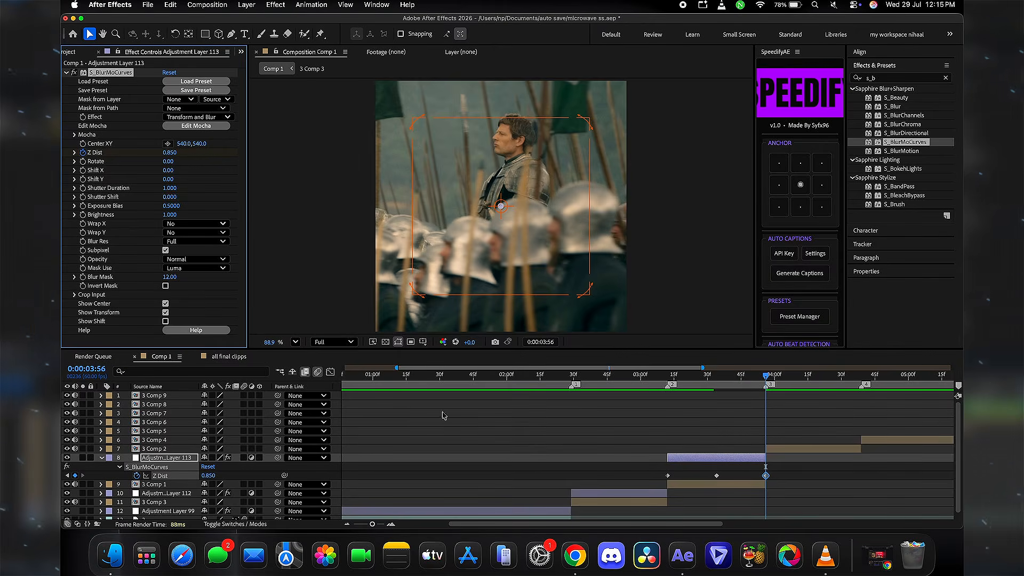
{"action": "left_click_drag", "start_coordinate": [662, 469], "coordinate": [830, 498]}
{"action": "right_click", "coordinate": [667, 475]}
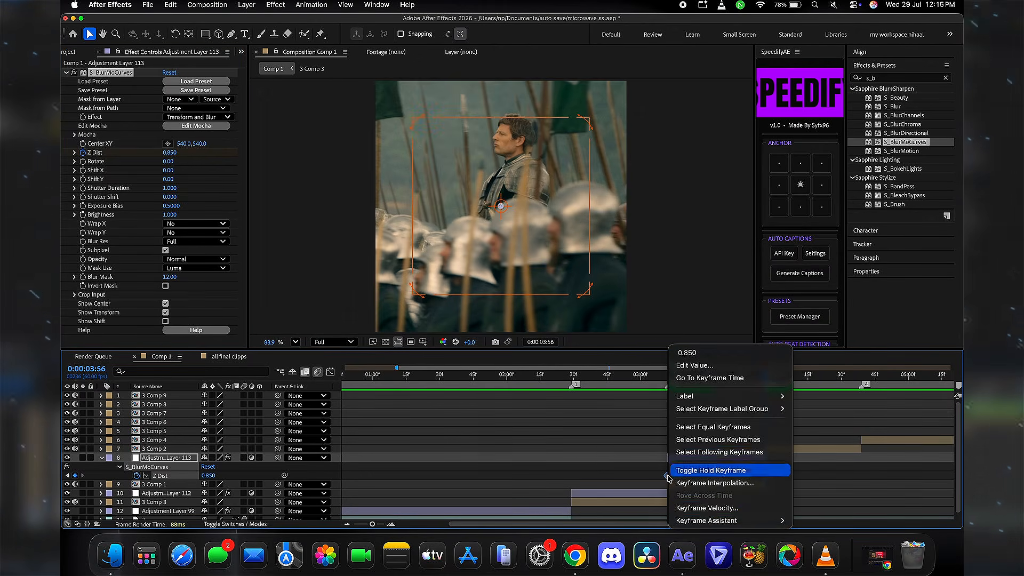
{"action": "mouse_move", "coordinate": [707, 520]}
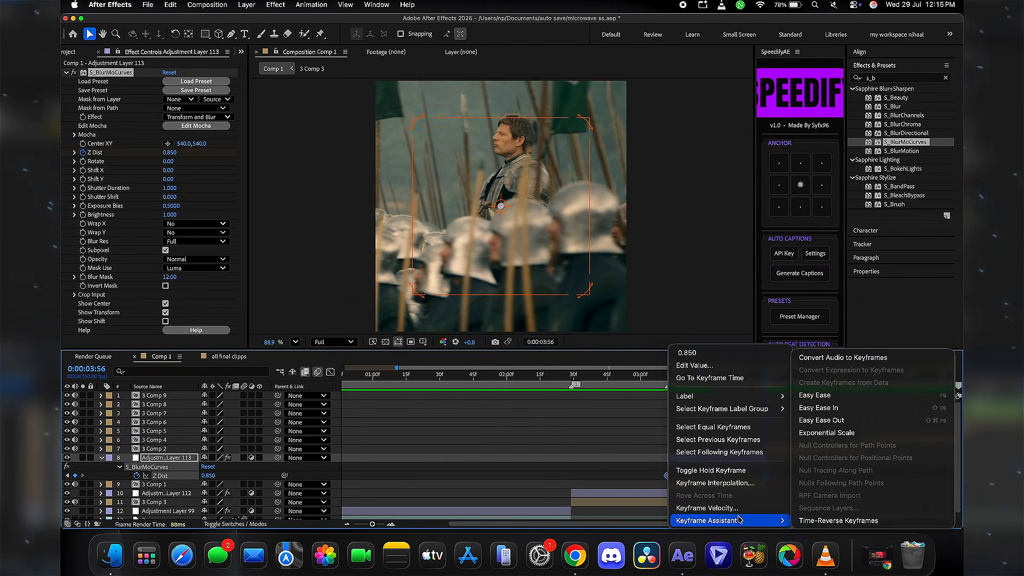
{"action": "left_click", "coordinate": [836, 408]}
{"action": "left_click", "coordinate": [390, 524]}
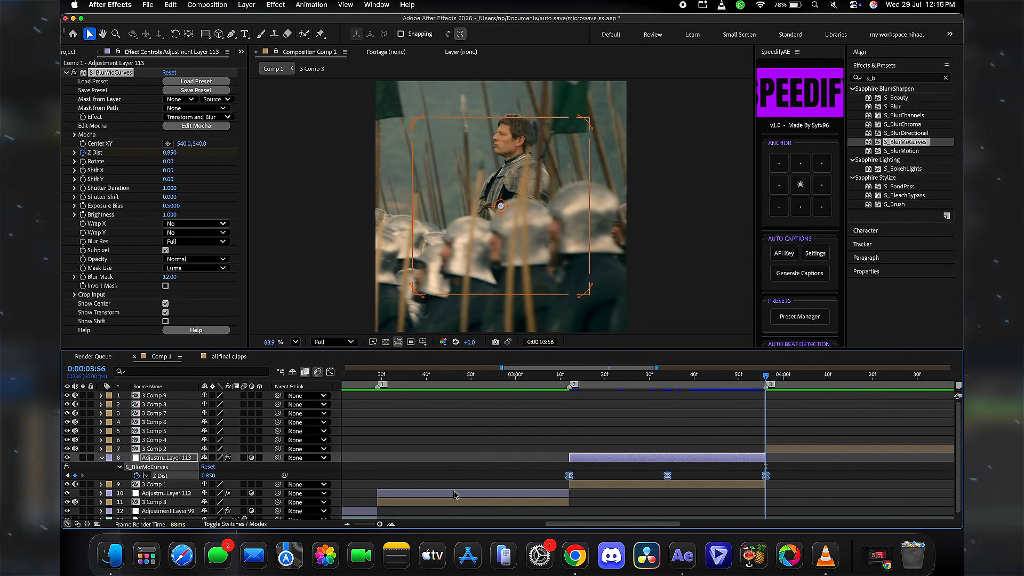
- Reshape the Z Dist value graph into a dome that rises steeply from the first keyframe and falls steeply into the last
{"action": "left_click", "coordinate": [330, 371]}
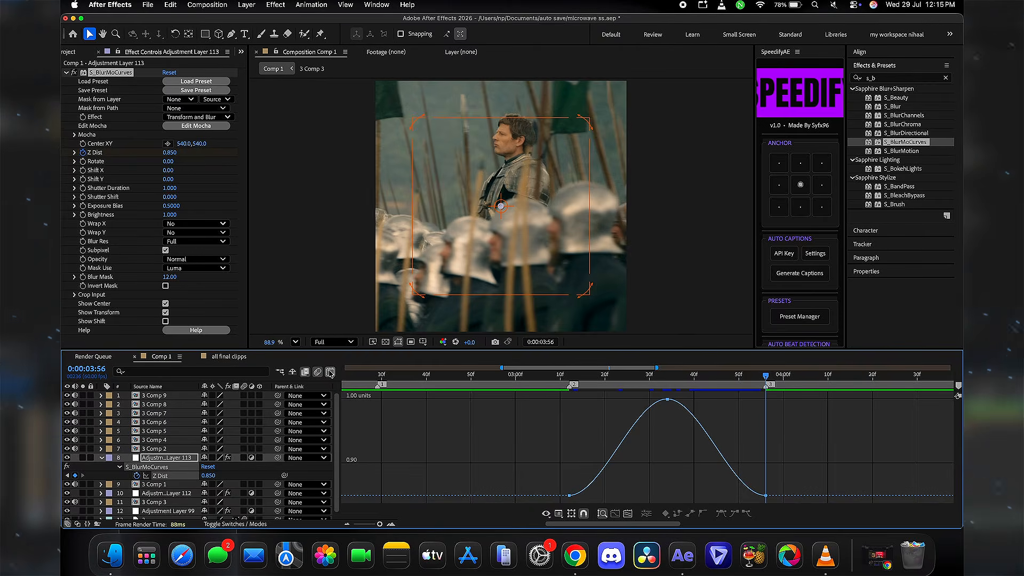
{"action": "left_click", "coordinate": [667, 399]}
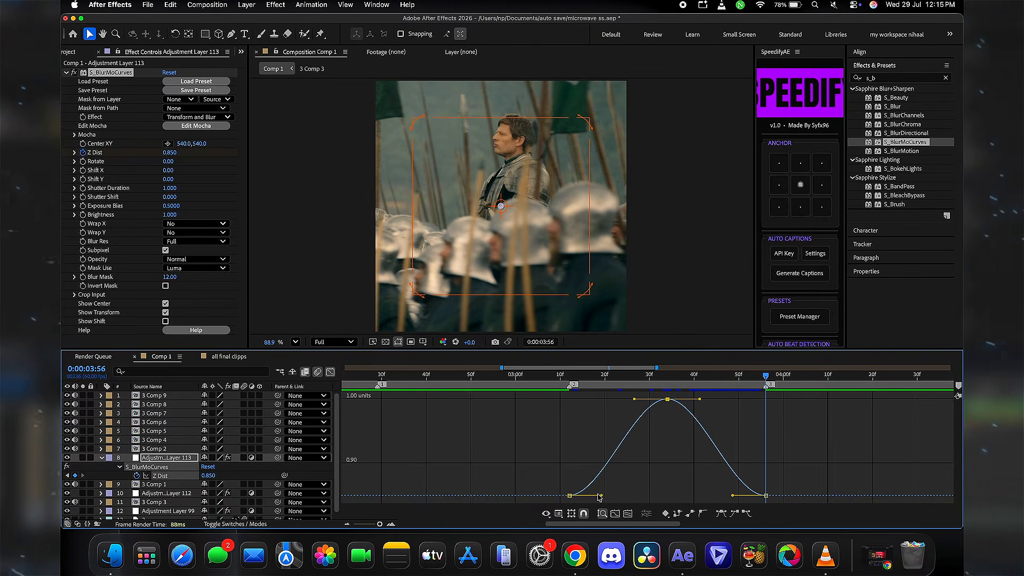
{"action": "left_click_drag", "start_coordinate": [601, 496], "coordinate": [537, 435]}
{"action": "left_click", "coordinate": [766, 495]}
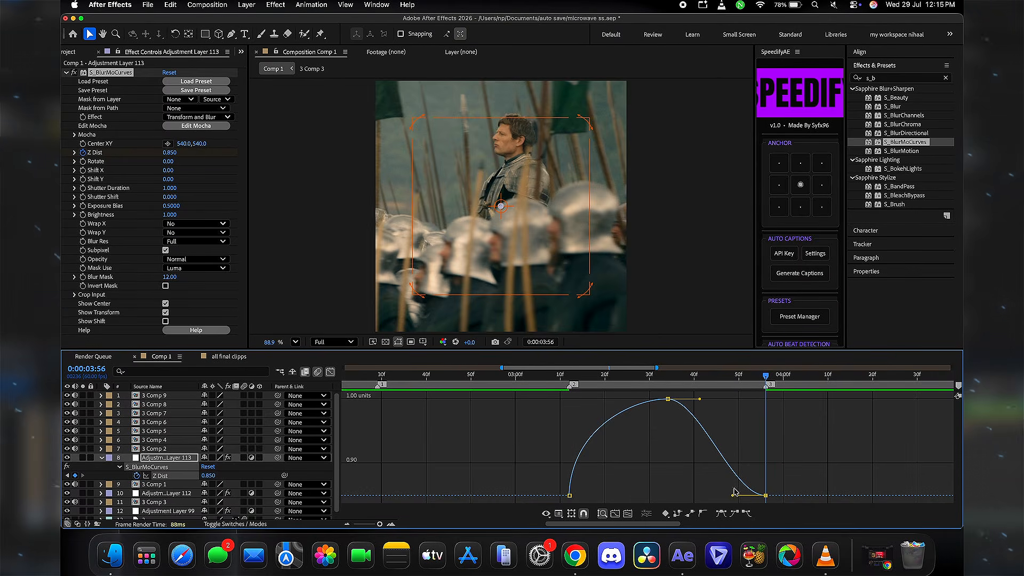
{"action": "left_click_drag", "start_coordinate": [734, 494], "coordinate": [778, 429]}
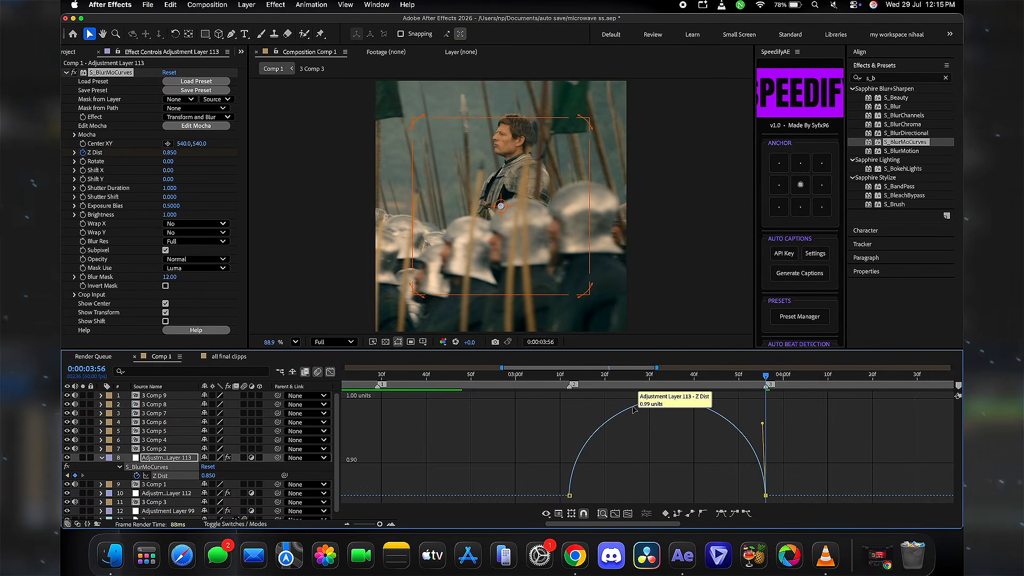
- Preview both zooms by playing the composition from 0:00:02:26
{"action": "left_click", "coordinate": [572, 469]}
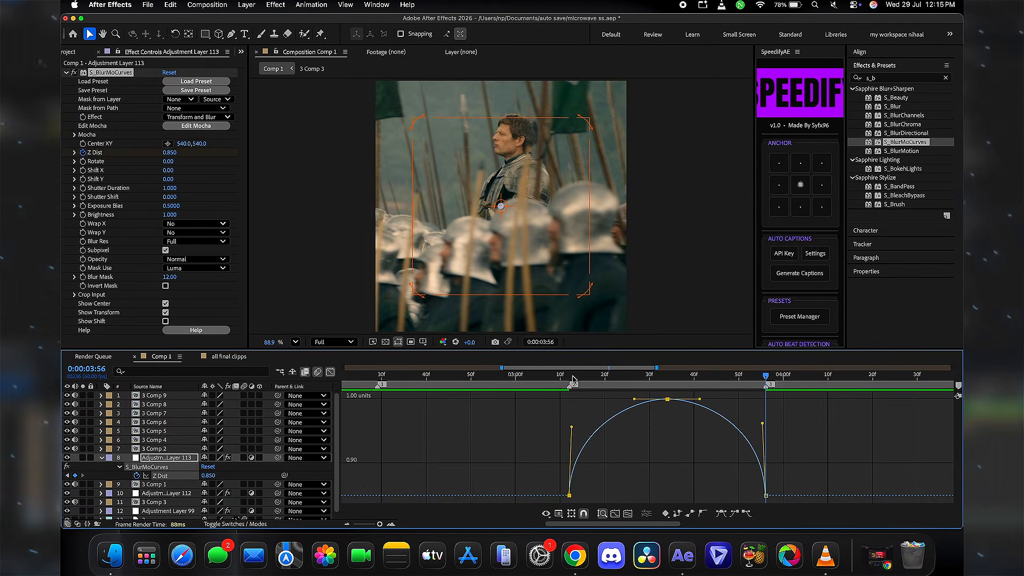
{"action": "left_click_drag", "start_coordinate": [574, 380], "coordinate": [363, 396]}
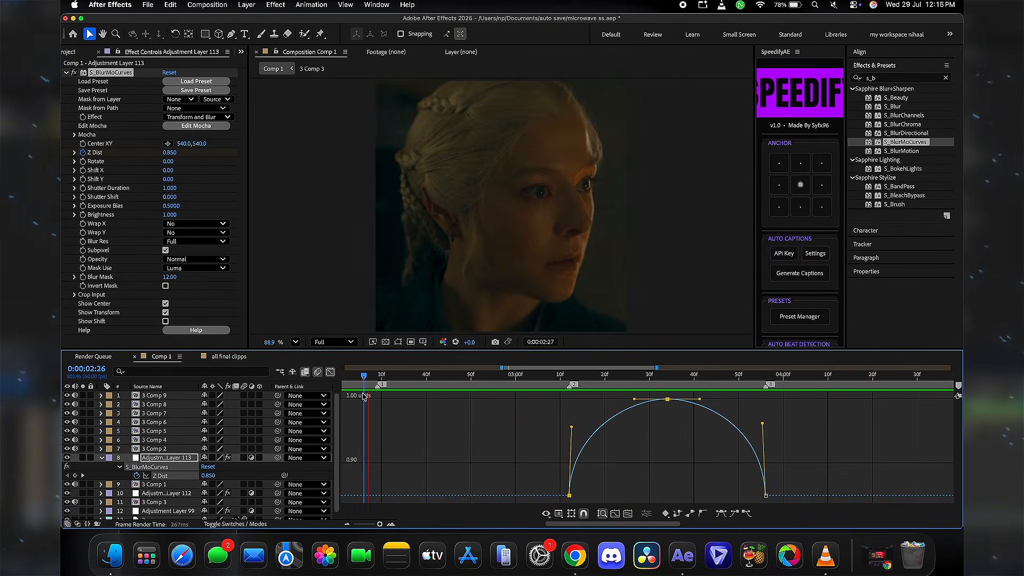
{"action": "key", "text": "space"}
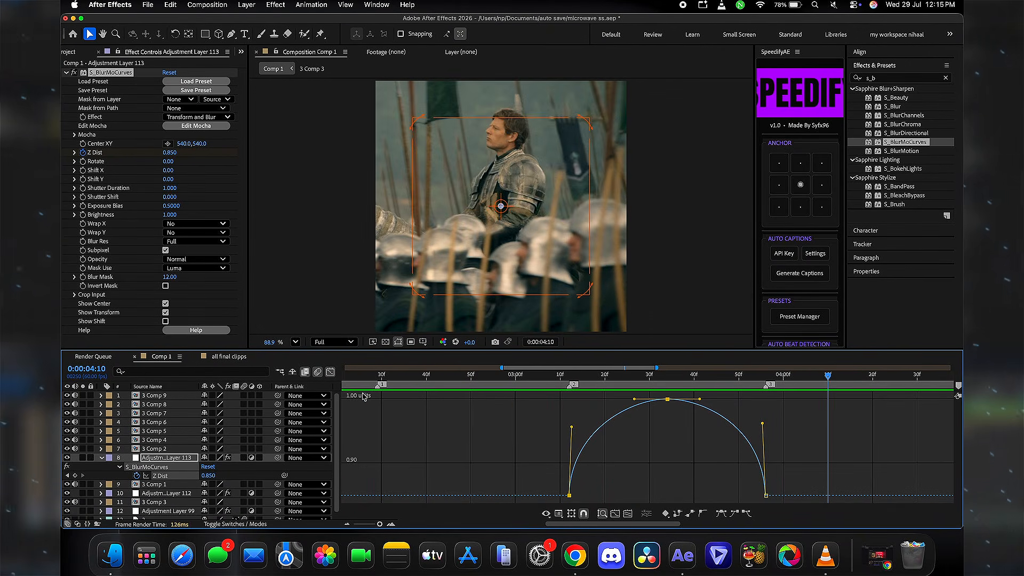
- Duplicate the two S_BlurMoCurves adjustment layers, fit the copies alternately over 3 Comp 2 and 3 Comp 4 through 3 Comp 9, and save the project
{"action": "left_click", "coordinate": [330, 372]}
{"action": "key", "text": "u"}
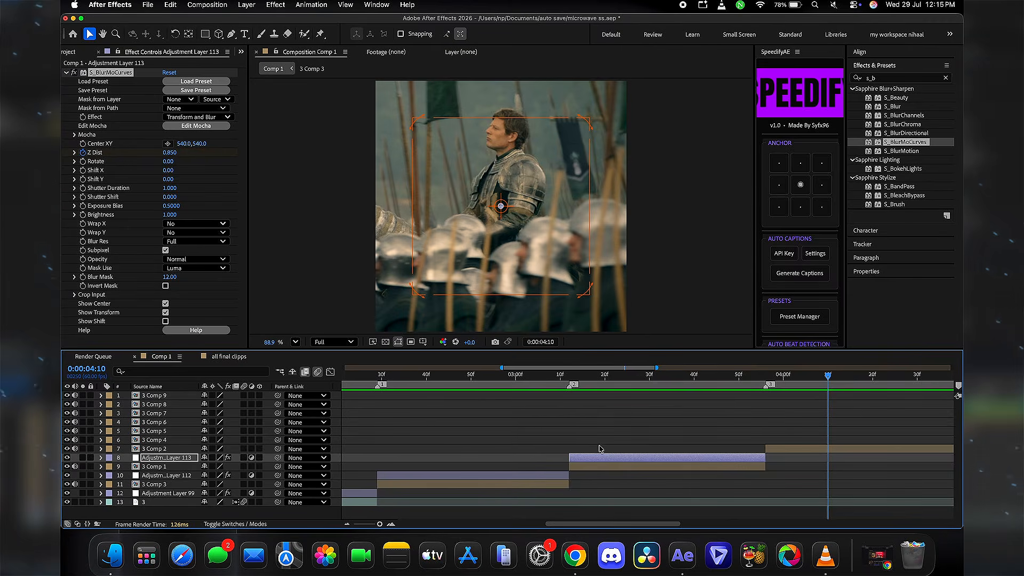
{"action": "left_click", "coordinate": [545, 477]}
{"action": "left_click", "coordinate": [345, 524]}
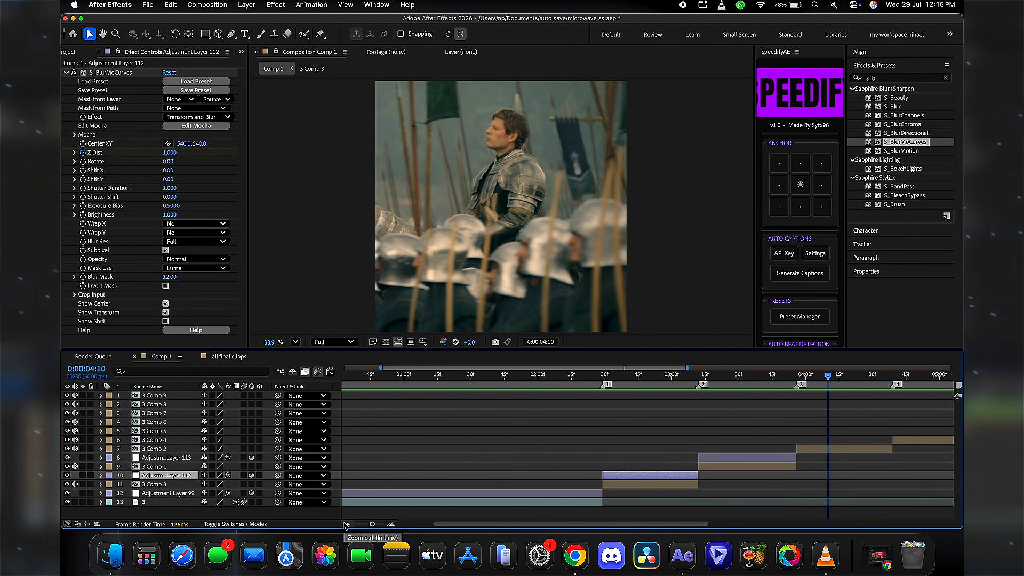
{"action": "key", "text": "super+d"}
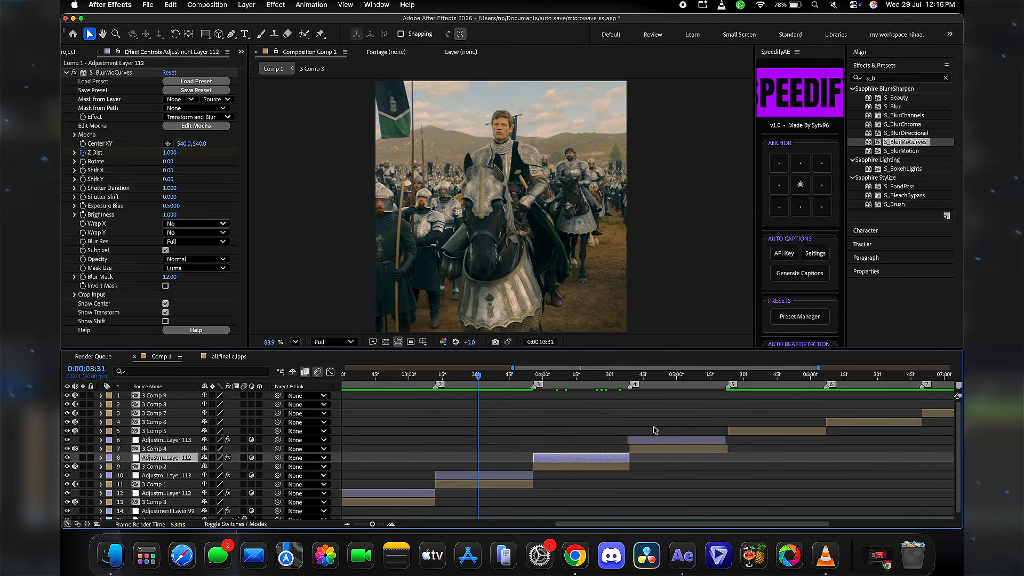
{"action": "left_click_drag", "start_coordinate": [656, 432], "coordinate": [563, 433]}
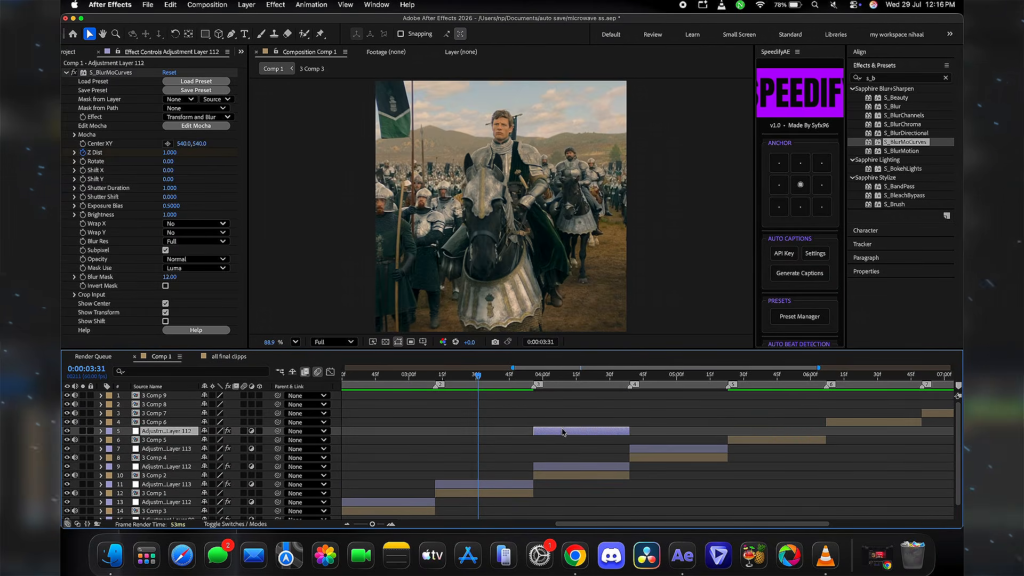
{"action": "left_click_drag", "start_coordinate": [563, 432], "coordinate": [758, 432]}
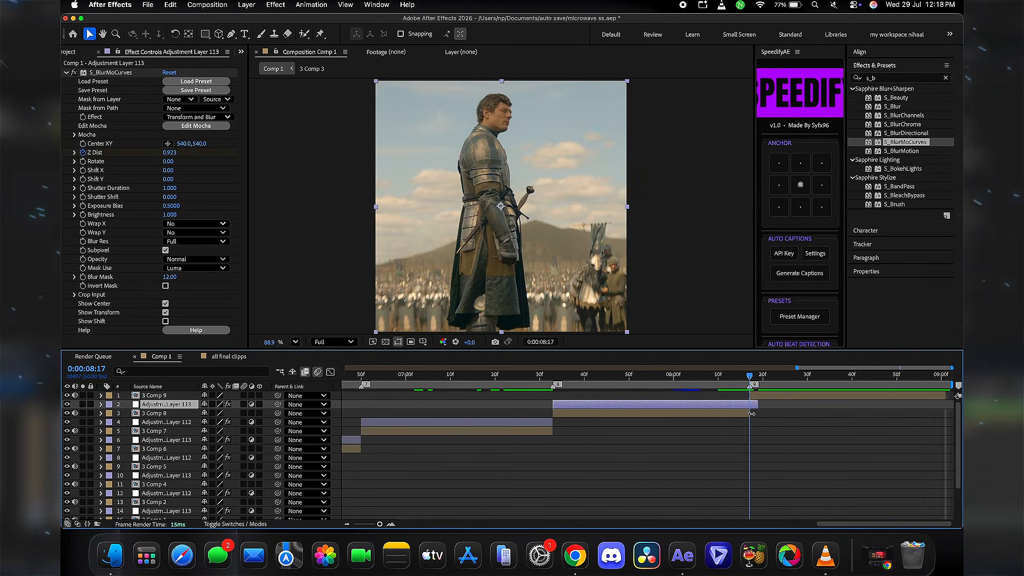
{"action": "key", "text": "super+s"}
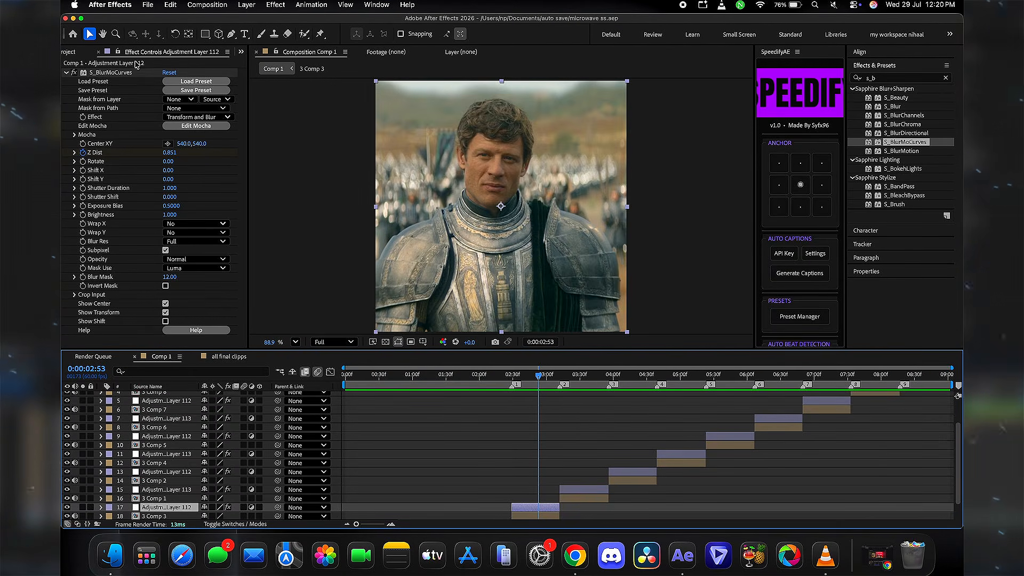
- Move the S_BlurMoCurves center onto the subject's face on the adjustment layers over 3 Comp 3 (524.2, 402.8), 3 Comp 1 and 3 Comp 2 (528.8, 256.5)
{"action": "left_click", "coordinate": [111, 72]}
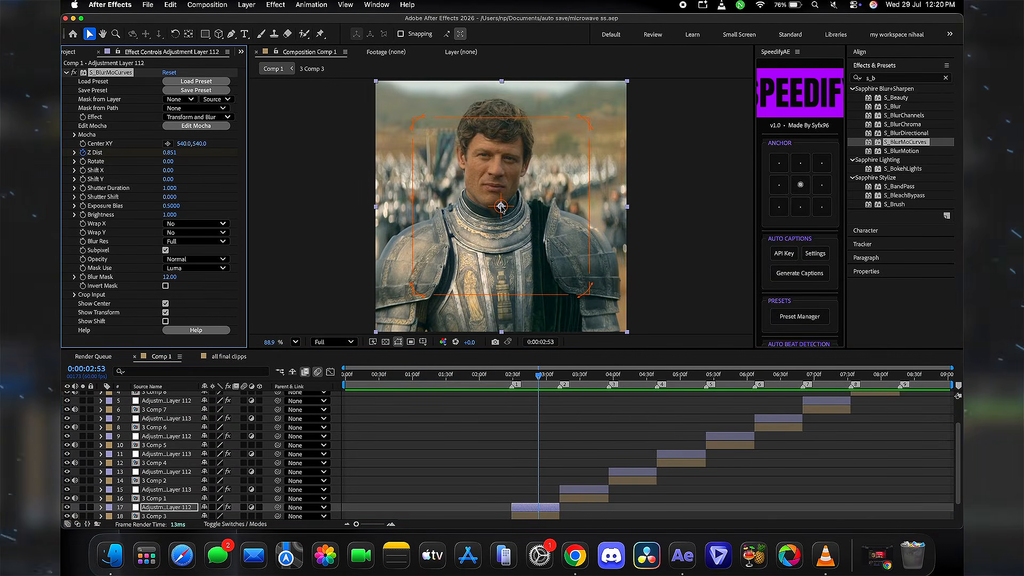
{"action": "left_click_drag", "start_coordinate": [502, 207], "coordinate": [498, 181]}
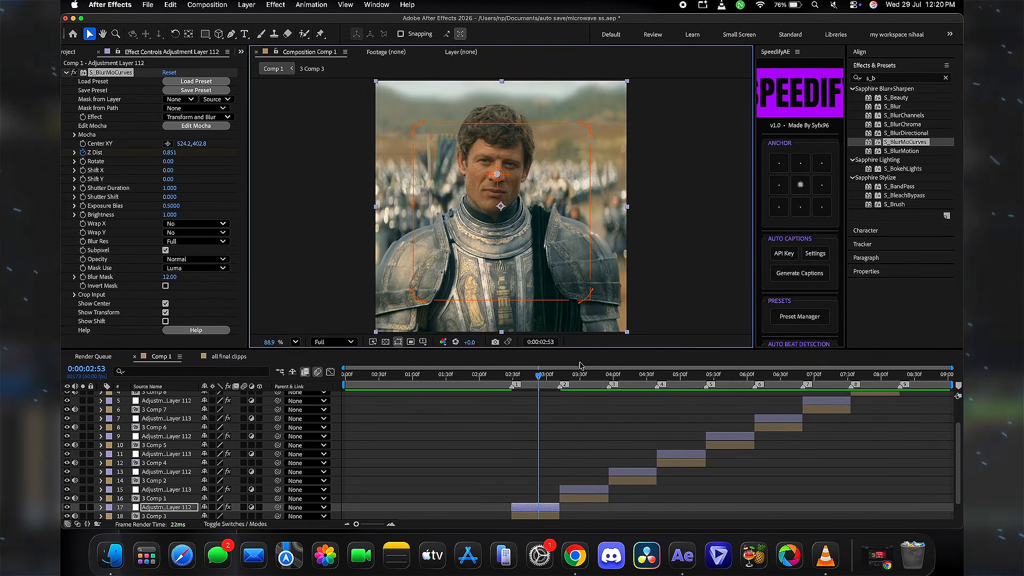
{"action": "left_click", "coordinate": [589, 375]}
{"action": "left_click", "coordinate": [589, 490]}
{"action": "key", "text": "u"}
{"action": "key", "text": "j"}
{"action": "left_click_drag", "start_coordinate": [501, 207], "coordinate": [501, 128]}
{"action": "key", "text": "u"}
{"action": "left_click", "coordinate": [627, 375]}
{"action": "left_click", "coordinate": [633, 472]}
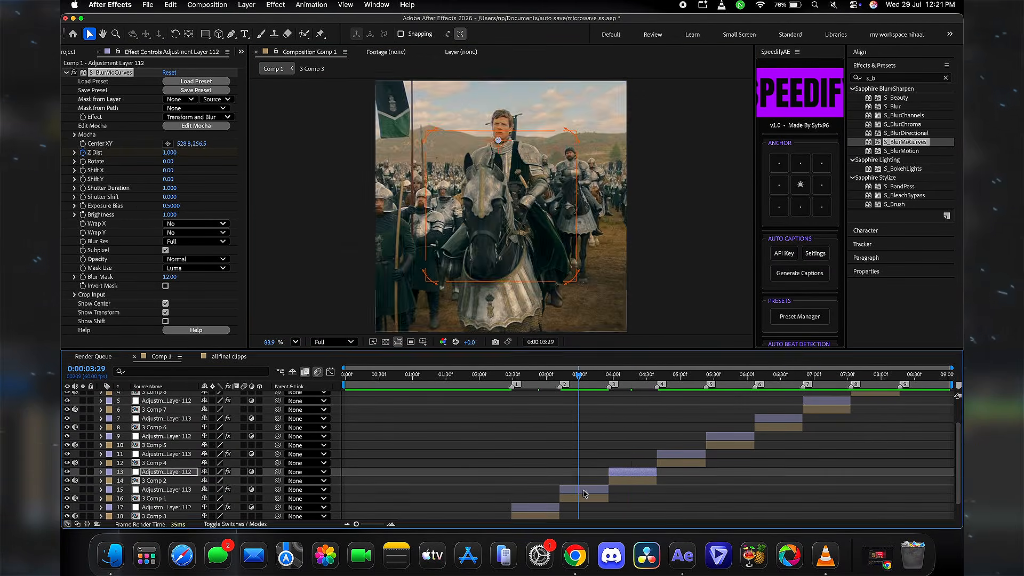
- Move the S_BlurMoCurves center onto the subject's face on the remaining adjustment layers, over 3 Comp 4 through 3 Comp 9
{"action": "left_click", "coordinate": [675, 376]}
{"action": "left_click", "coordinate": [682, 453]}
{"action": "left_click_drag", "start_coordinate": [501, 208], "coordinate": [490, 152]}
{"action": "key", "text": "space"}
{"action": "left_click", "coordinate": [729, 375]}
{"action": "left_click", "coordinate": [730, 436]}
{"action": "left_click", "coordinate": [777, 375]}
{"action": "left_click", "coordinate": [779, 419]}
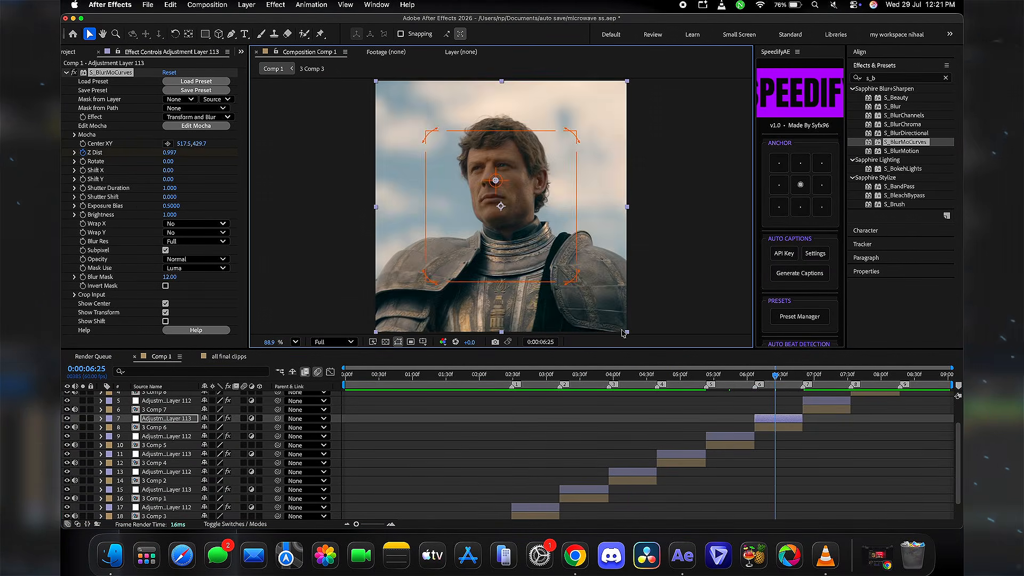
{"action": "left_click", "coordinate": [878, 375]}
{"action": "left_click", "coordinate": [875, 415]}
- Preview the recentered zooms by playing the composition from 0:00:01:30
{"action": "left_click", "coordinate": [446, 376]}
{"action": "key", "text": "space"}
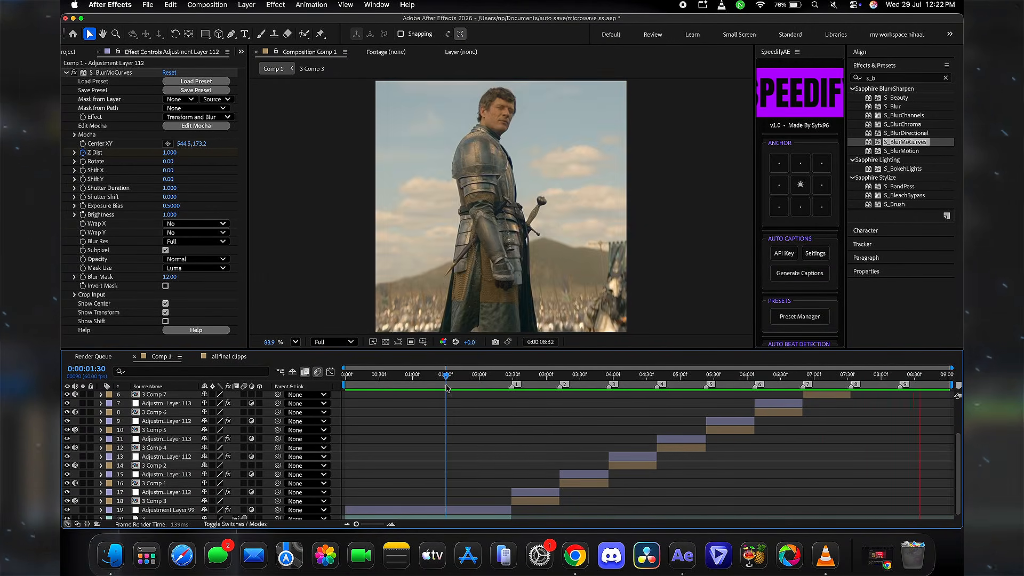
- Review the keyframes of Adjustment Layer 108 around the first marker and preview the transition from 0:00:01:23
{"action": "left_click_drag", "start_coordinate": [503, 385], "coordinate": [439, 383]}
{"action": "key", "text": "u"}
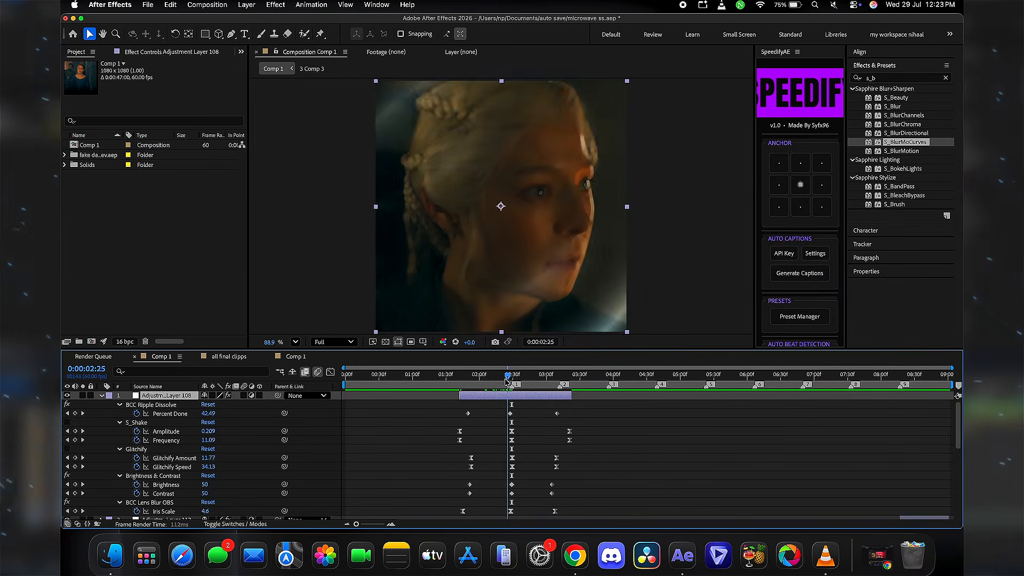
{"action": "key", "text": "u"}
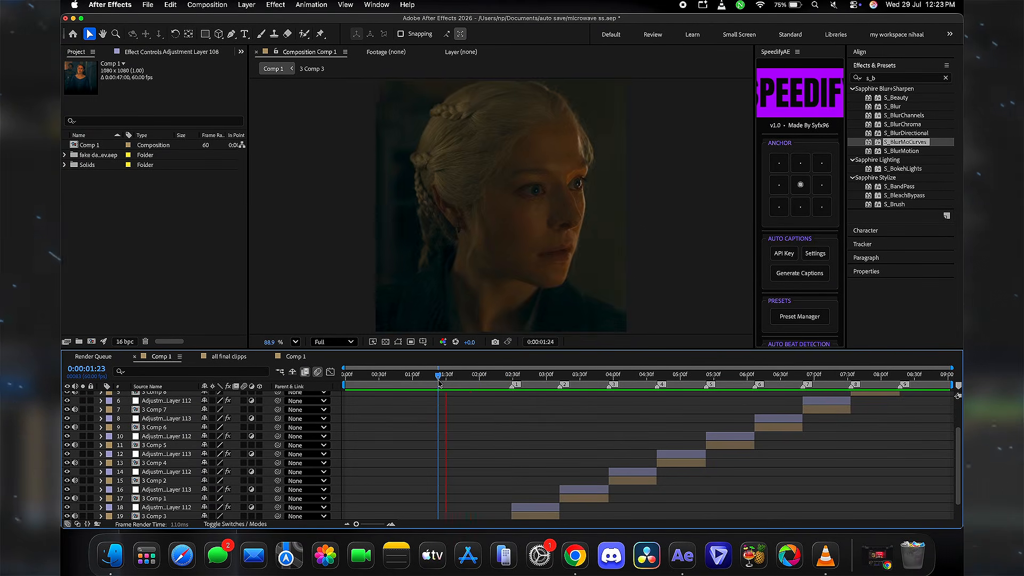